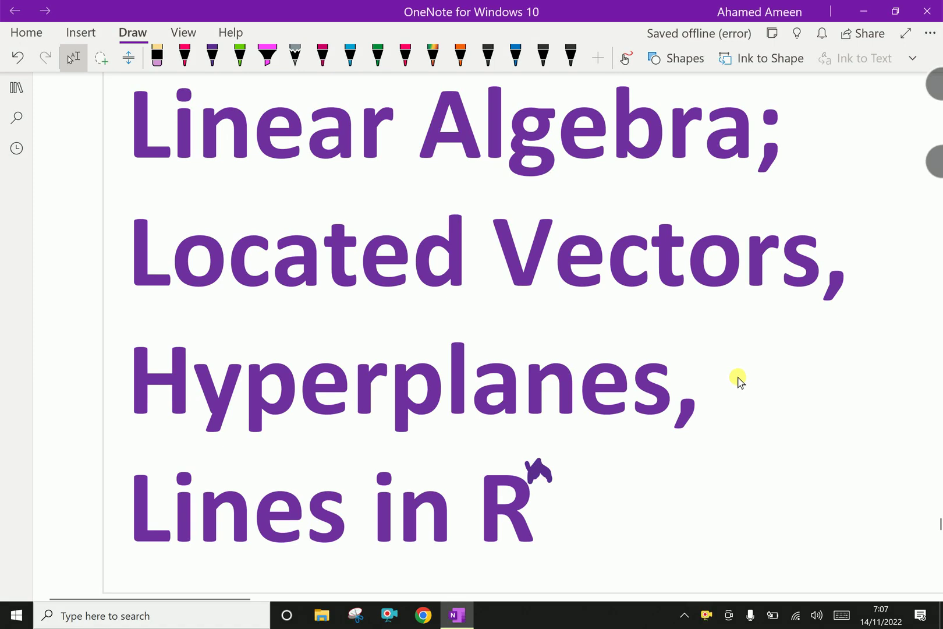
Step: Ink a purple superscript n after R so the heading reads 'Lines in Rⁿ'
scroll(738, 383, down, 2)
scroll(738, 382, down, 10)
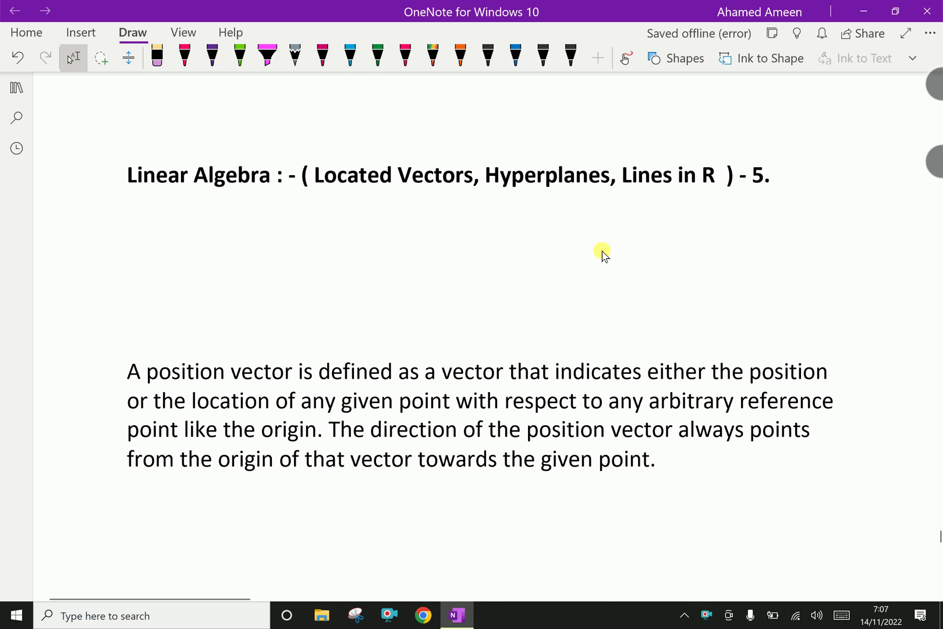
click(211, 56)
drag(716, 168, 724, 168)
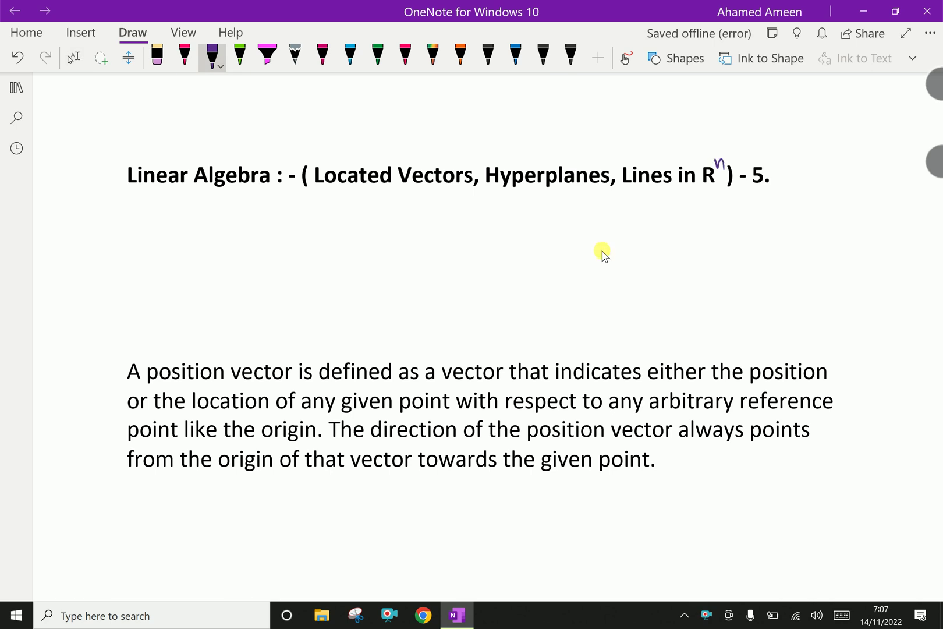
key(Escape)
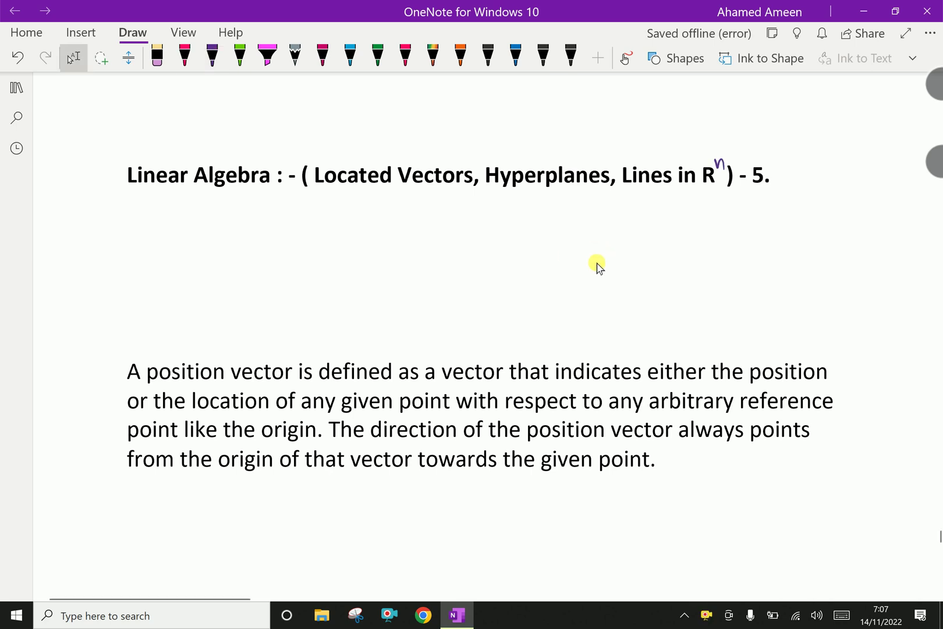
Step: Insert ' or located vector' after 'A position vector' in the definition
scroll(349, 312, down, 1)
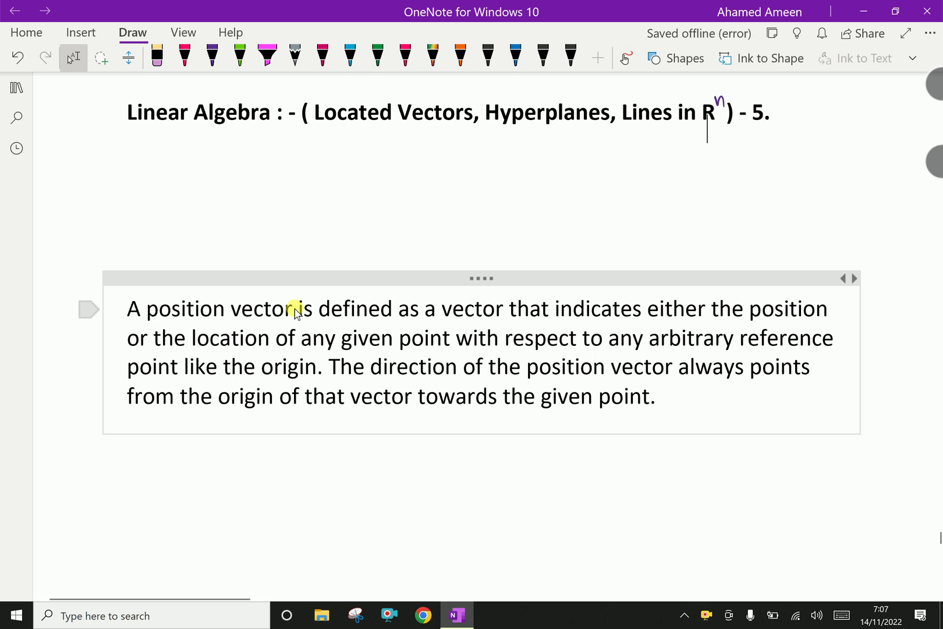
text(or lo)
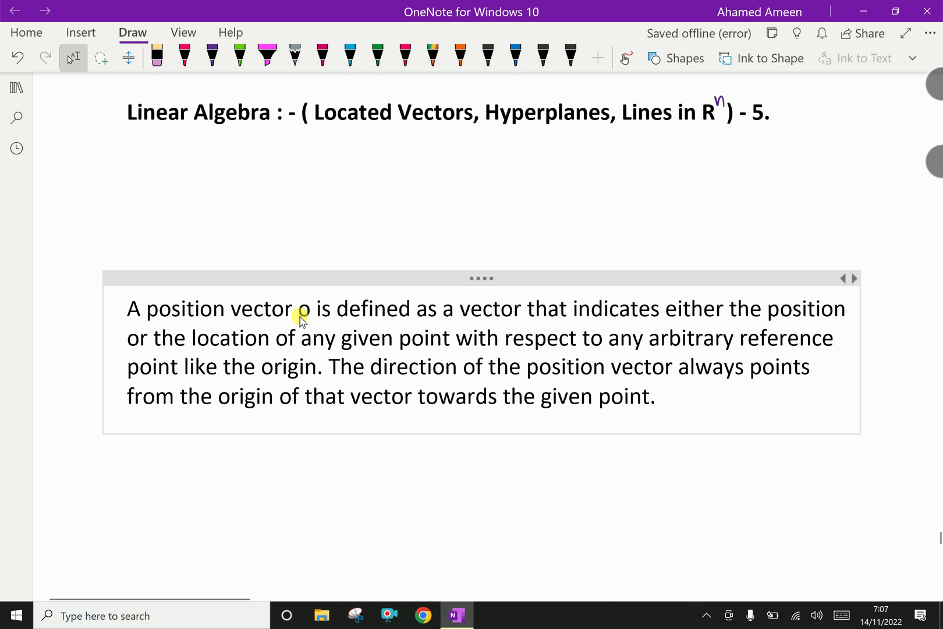
text(cate)
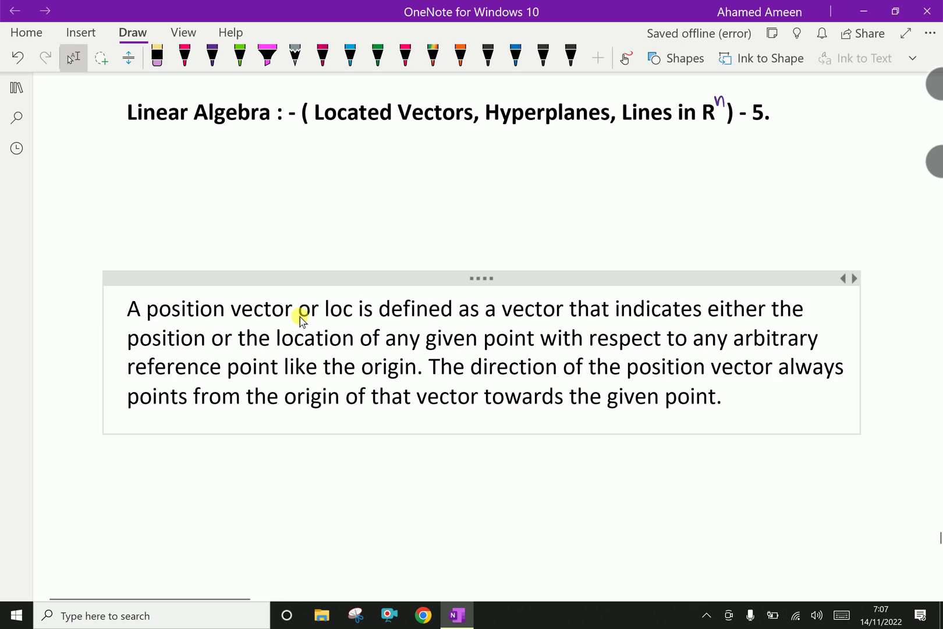
text(d)
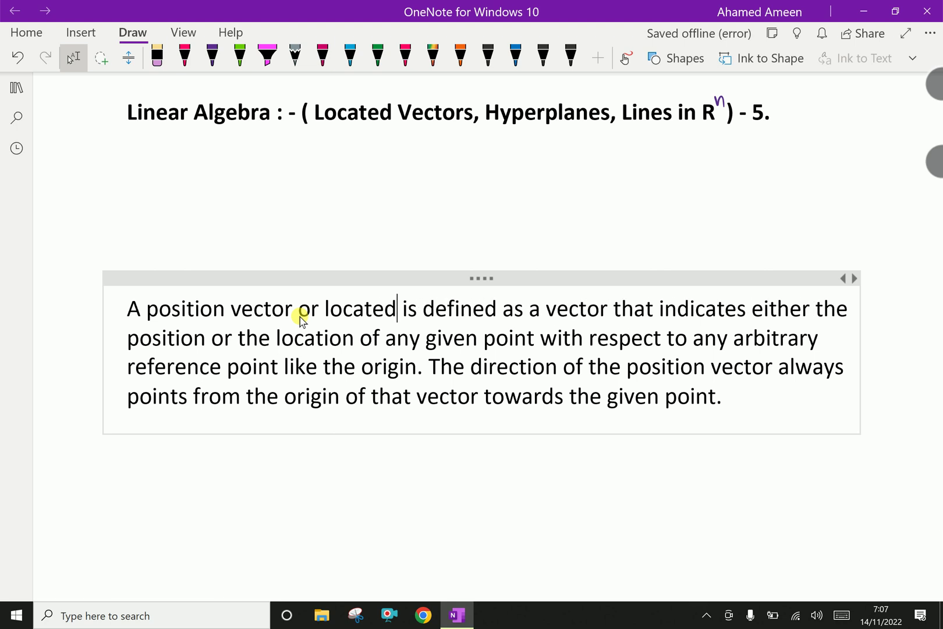
text( vector)
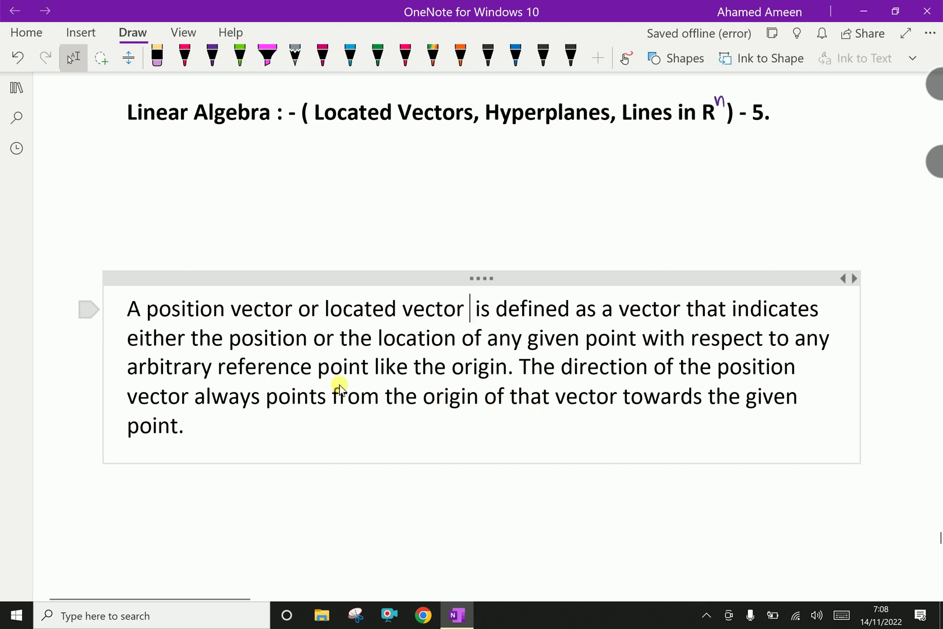
Step: Handwrite 'A(aᵢ) ; B(bᵢ) in Rⁿ' in purple ink below the definition
scroll(339, 385, down, 3)
scroll(340, 386, down, 5)
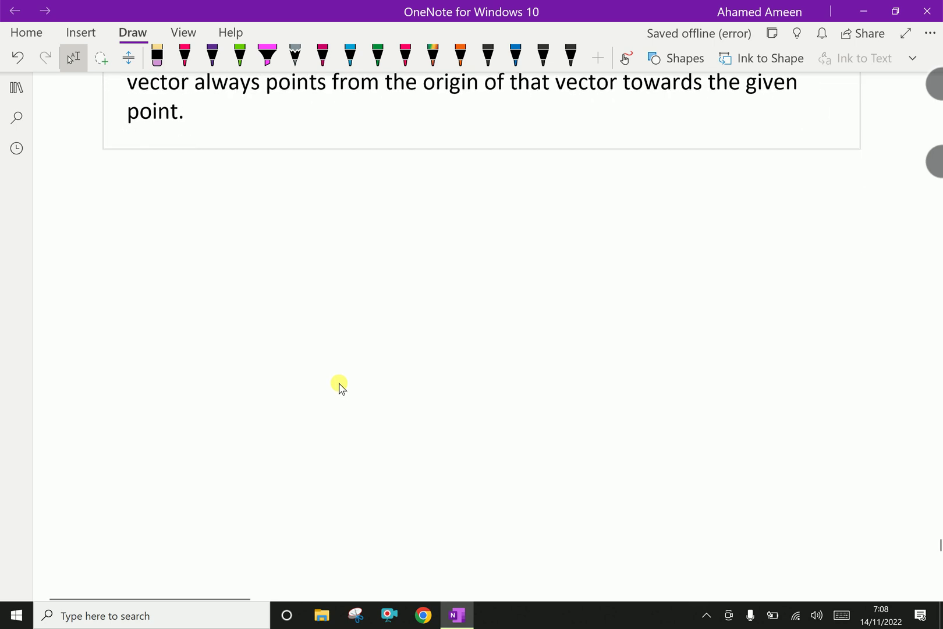
click(212, 57)
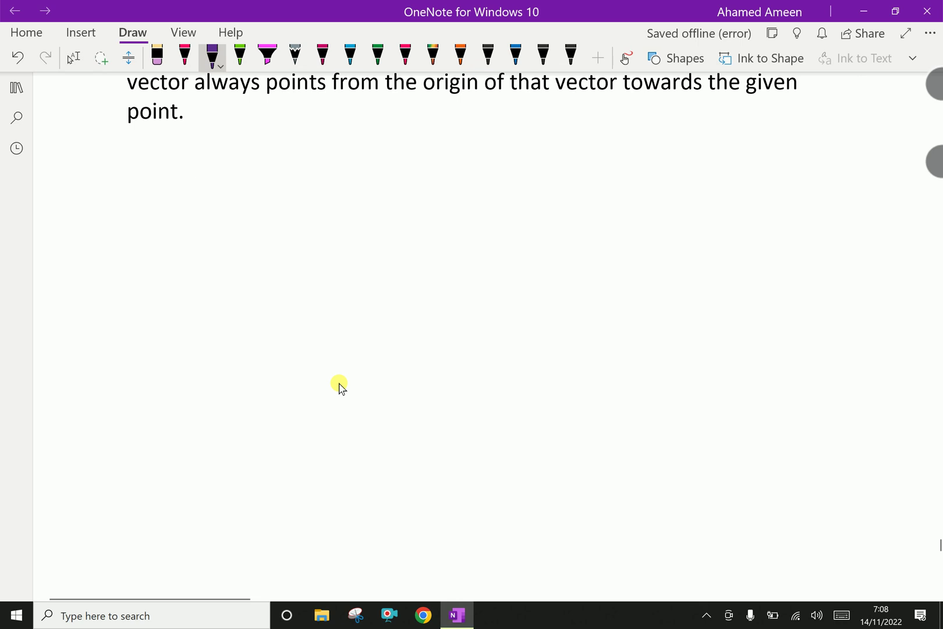
mouse_move(188, 194)
mouse_down()
mouse_move(194, 176)
mouse_move(214, 201)
mouse_move(229, 191)
mouse_move(275, 208)
mouse_move(313, 207)
mouse_up()
click(313, 182)
click(314, 196)
mouse_move(344, 173)
mouse_down()
mouse_move(343, 200)
mouse_move(353, 194)
mouse_up()
drag(372, 169, 365, 207)
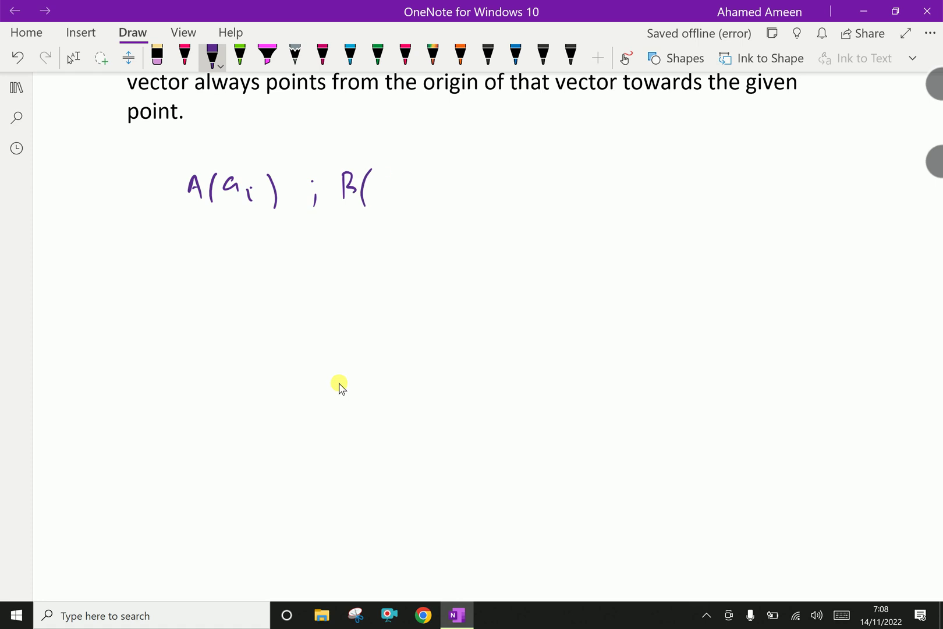
mouse_move(390, 172)
mouse_down()
mouse_move(404, 200)
mouse_move(478, 189)
mouse_up()
click(460, 176)
mouse_move(517, 167)
mouse_down()
mouse_move(515, 186)
mouse_move(529, 188)
mouse_move(542, 161)
mouse_up()
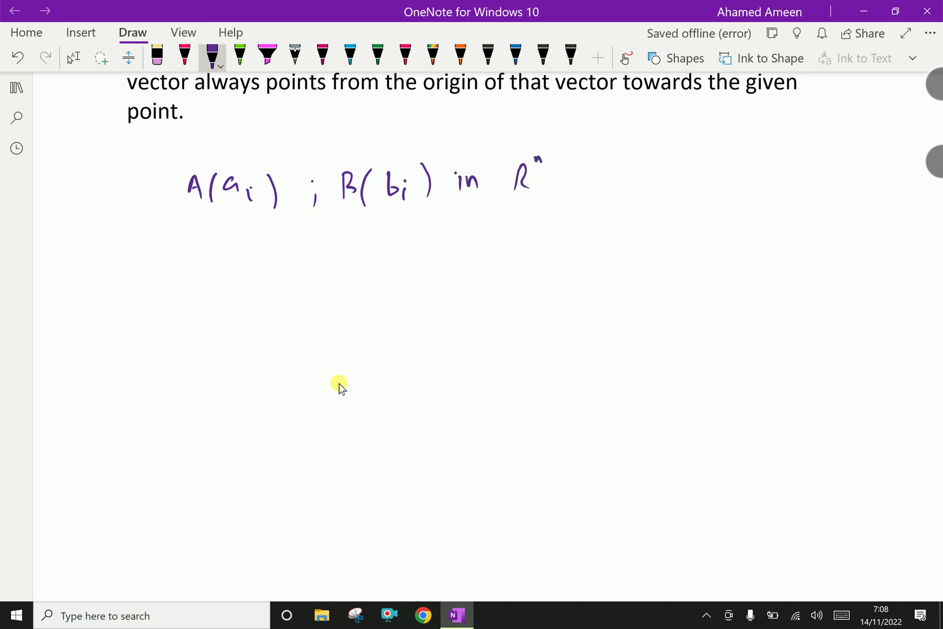
key(Escape)
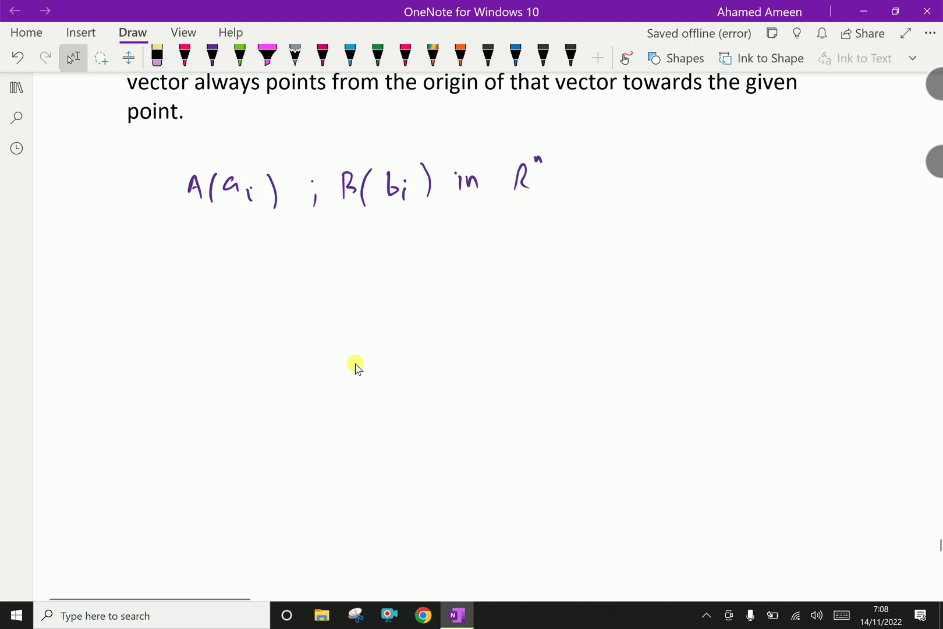
Step: Ink the equation 'AB→ = u = B − A' beneath it
mouse_move(208, 248)
mouse_down()
mouse_move(211, 228)
mouse_move(234, 248)
mouse_move(243, 219)
mouse_up()
drag(238, 214, 245, 224)
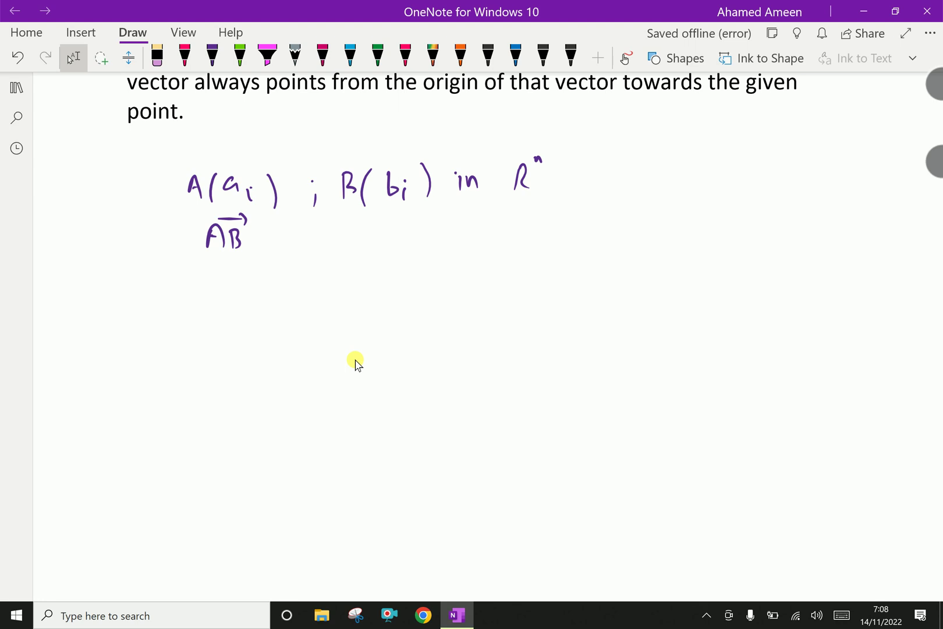
click(211, 57)
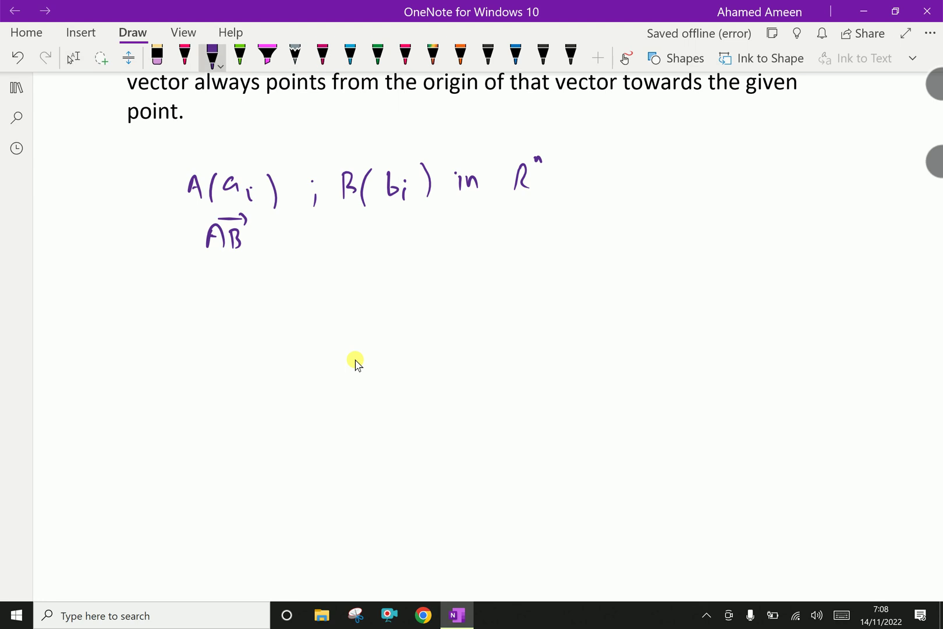
drag(269, 232, 277, 242)
click(303, 232)
drag(346, 238, 350, 240)
drag(345, 247, 401, 245)
drag(423, 235, 436, 249)
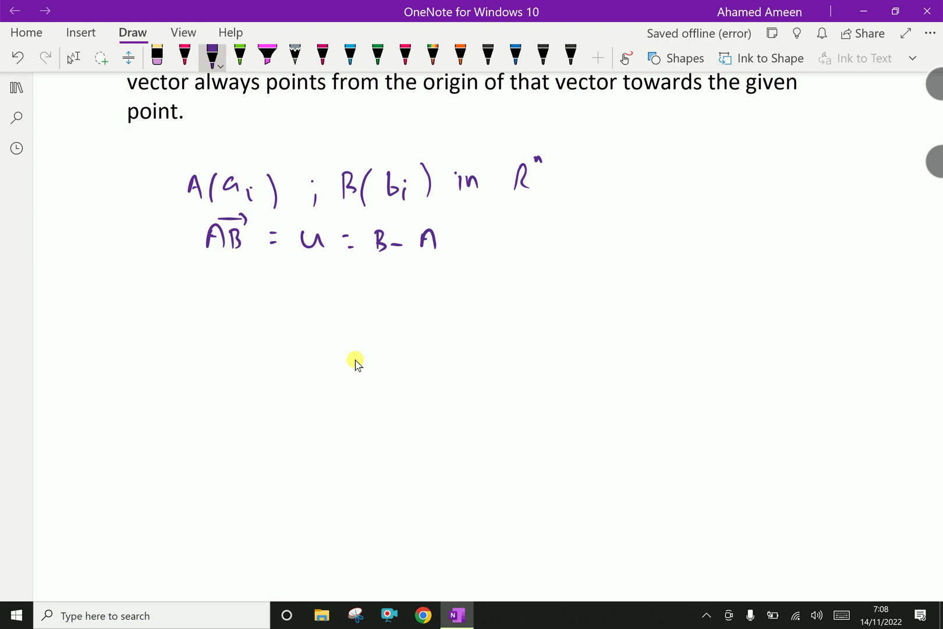
Step: Extend the equation after B − A with '= [b1−a1'
key(Escape)
scroll(356, 364, down, 1)
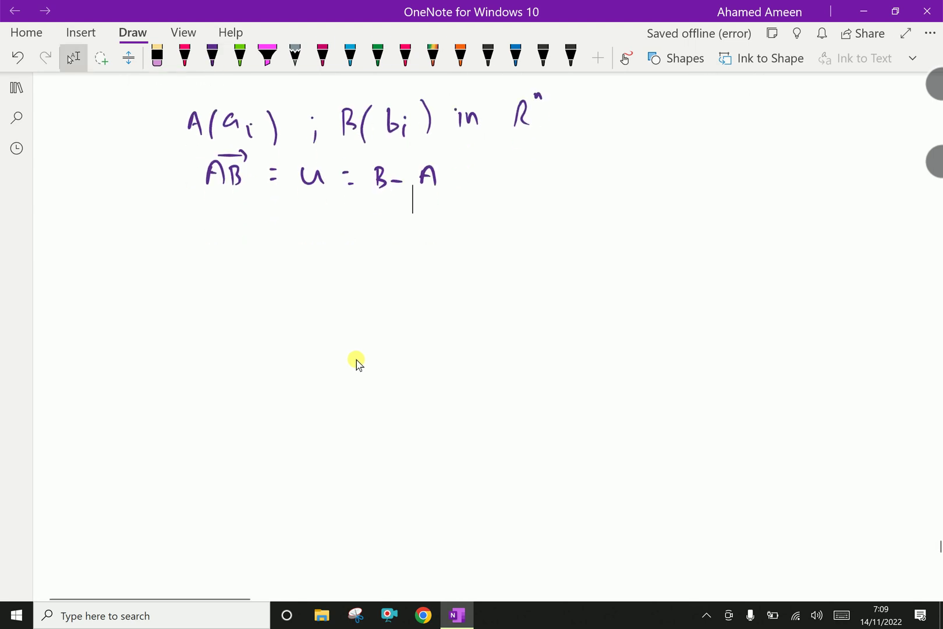
drag(460, 173, 468, 180)
click(211, 56)
click(503, 153)
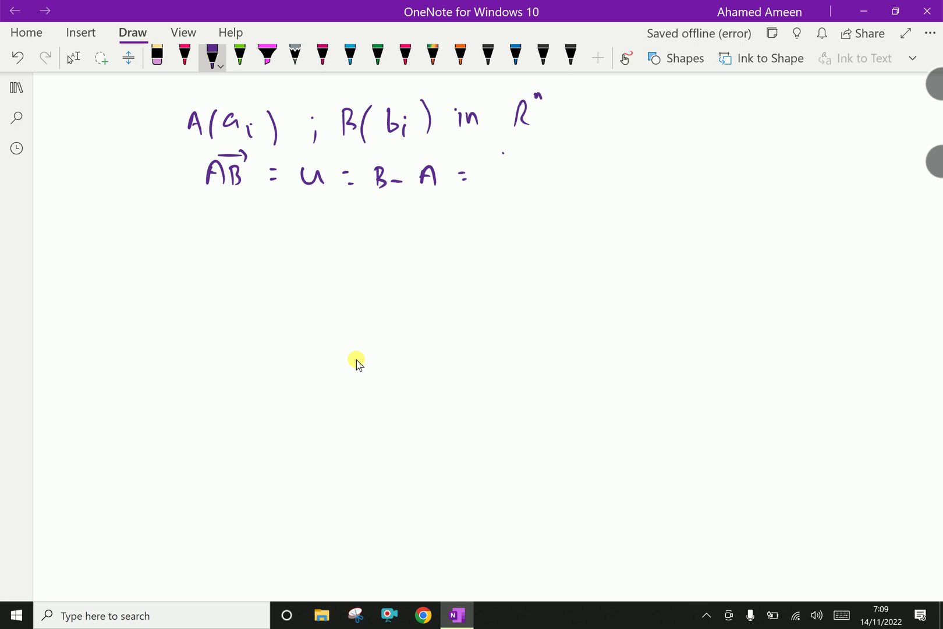
mouse_move(515, 149)
mouse_down()
mouse_move(504, 151)
mouse_move(512, 198)
mouse_up()
click(526, 159)
drag(544, 175, 545, 183)
drag(555, 172, 588, 182)
drag(599, 175, 599, 184)
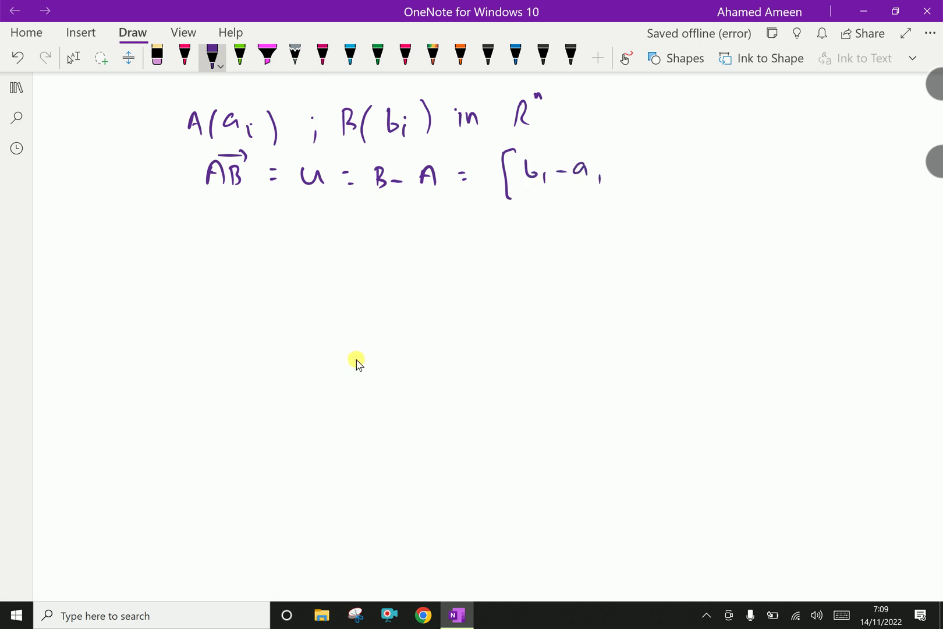
Step: Ink the remaining components b2−a2 and b3−a3 inside the bracket
mouse_move(642, 154)
mouse_down()
mouse_move(646, 170)
mouse_move(687, 170)
mouse_up()
mouse_move(706, 162)
mouse_down()
mouse_move(693, 170)
mouse_move(702, 174)
mouse_up()
drag(719, 167, 721, 182)
key(Escape)
scroll(352, 363, down, 1)
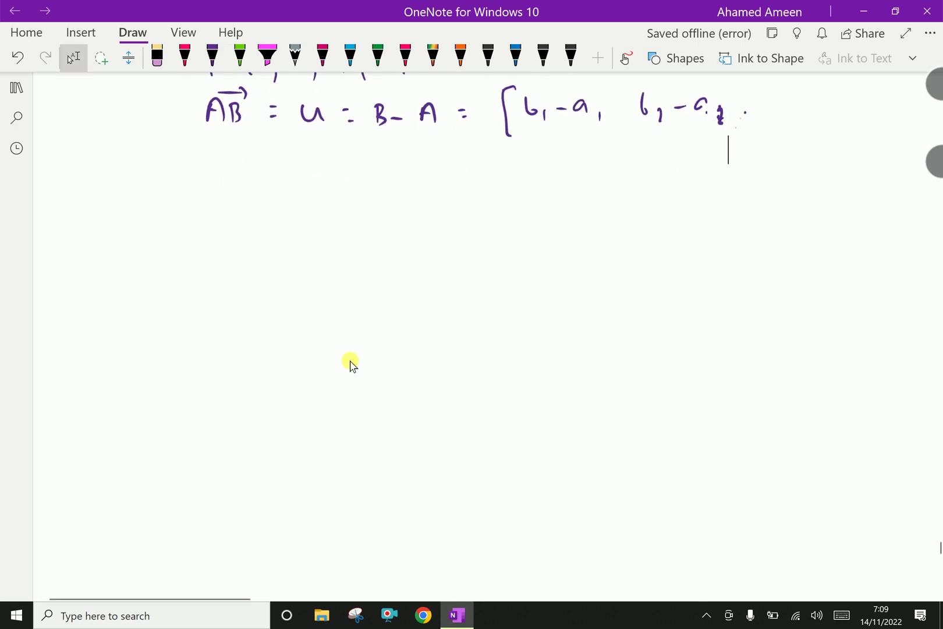
drag(764, 99, 774, 120)
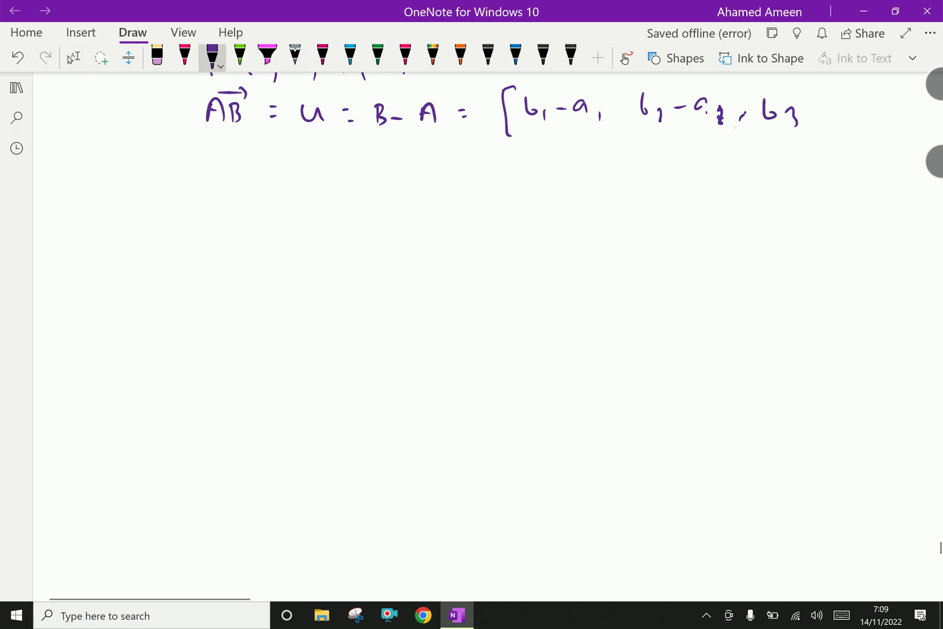
mouse_move(844, 114)
mouse_down()
mouse_move(853, 132)
mouse_move(872, 110)
mouse_move(870, 132)
mouse_up()
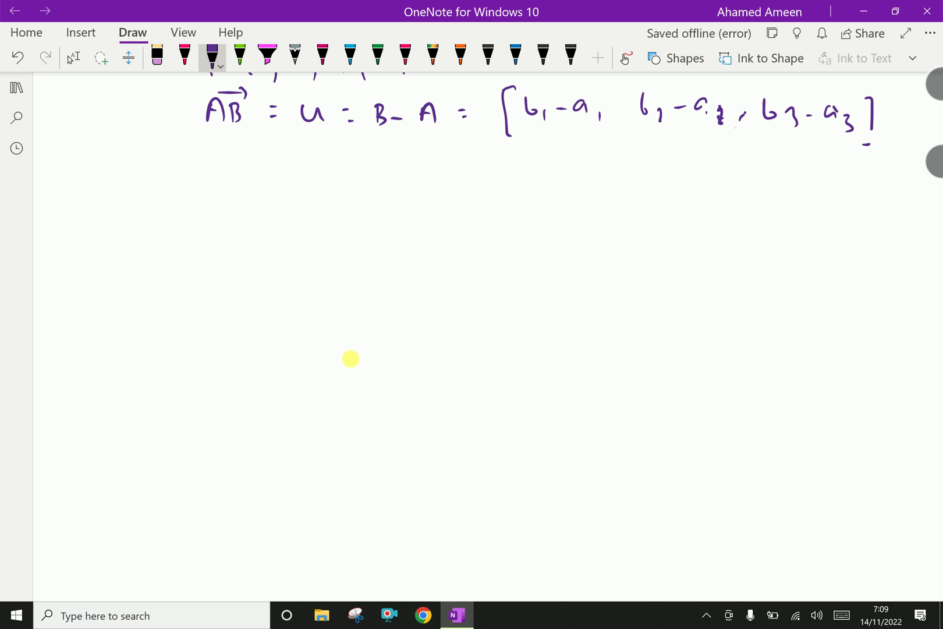
key(Escape)
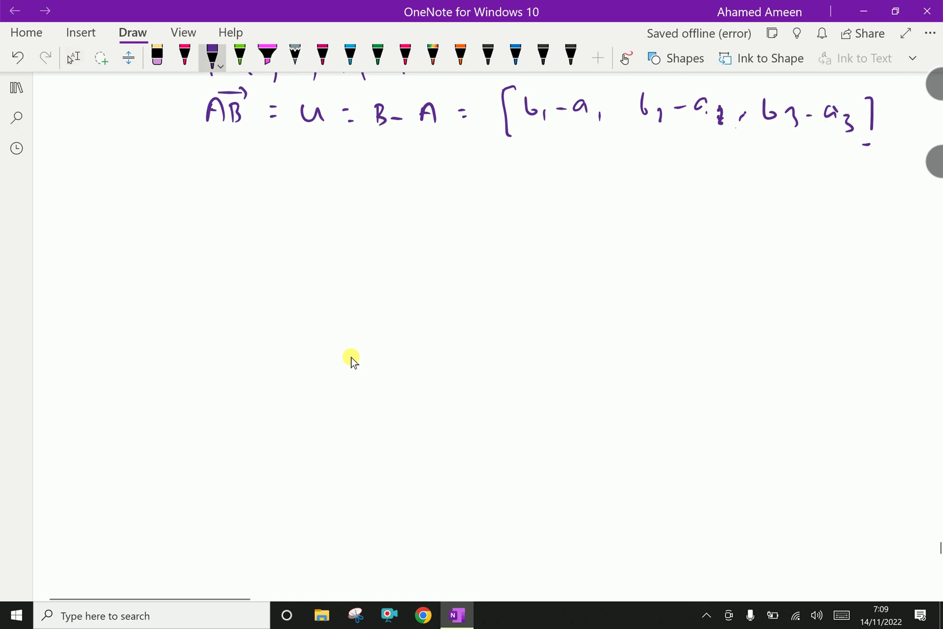
Step: Sketch a line from A to B with an arrowhead, labelled u
drag(402, 223, 525, 194)
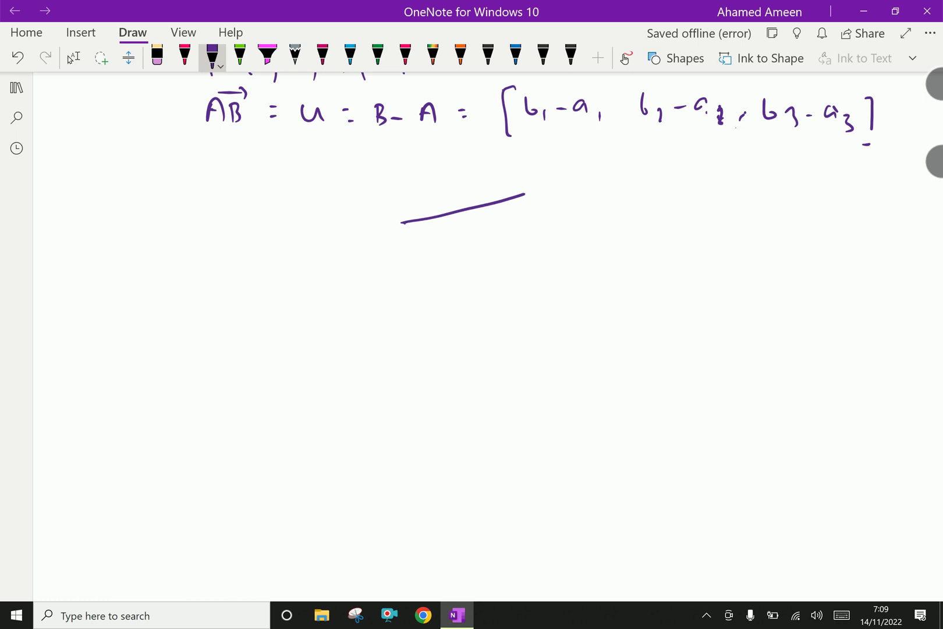
drag(402, 249, 413, 241)
drag(530, 200, 534, 217)
mouse_move(473, 199)
mouse_down()
mouse_move(483, 204)
mouse_move(478, 216)
mouse_move(468, 196)
mouse_up()
click(73, 57)
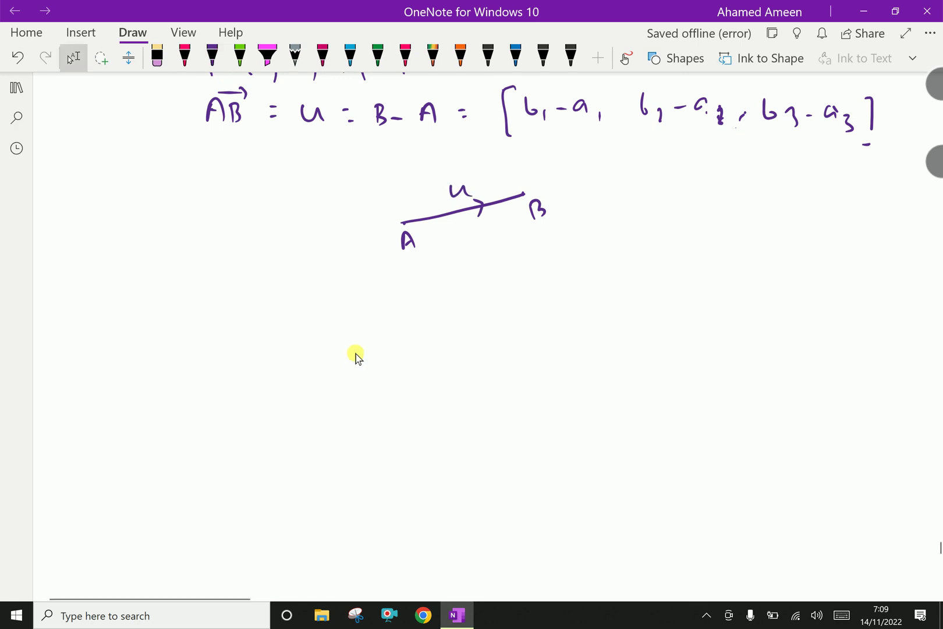
click(443, 219)
scroll(365, 348, down, 3)
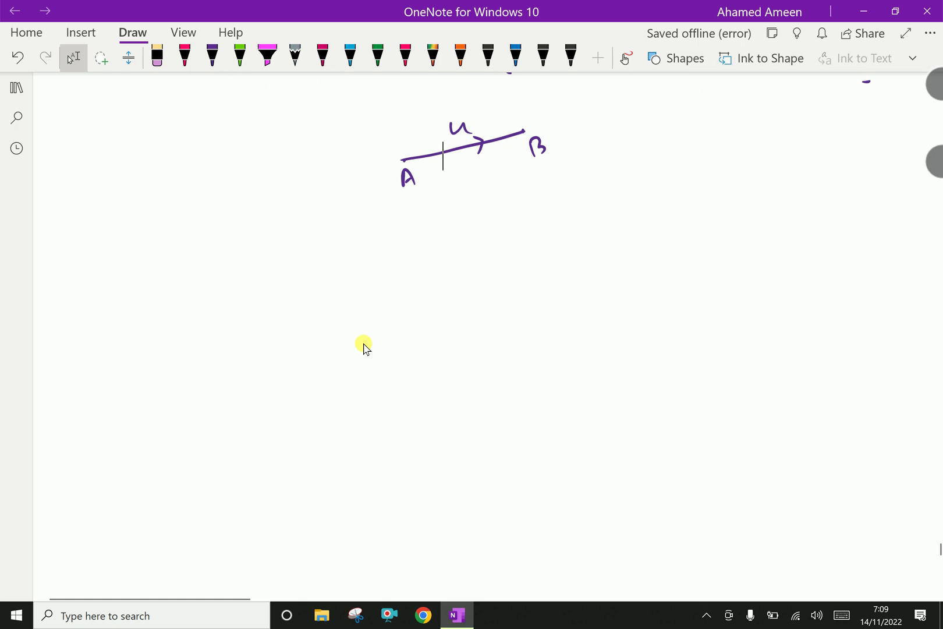
Step: Scroll down to the hyperplane paragraph with its R² line and R³ plane diagrams
scroll(365, 349, down, 10)
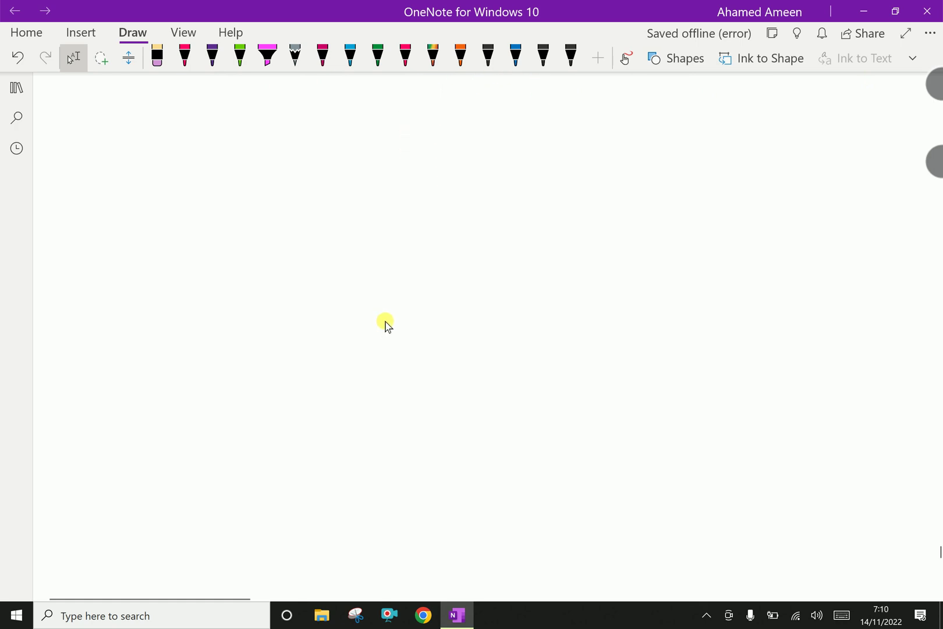
scroll(386, 324, down, 15)
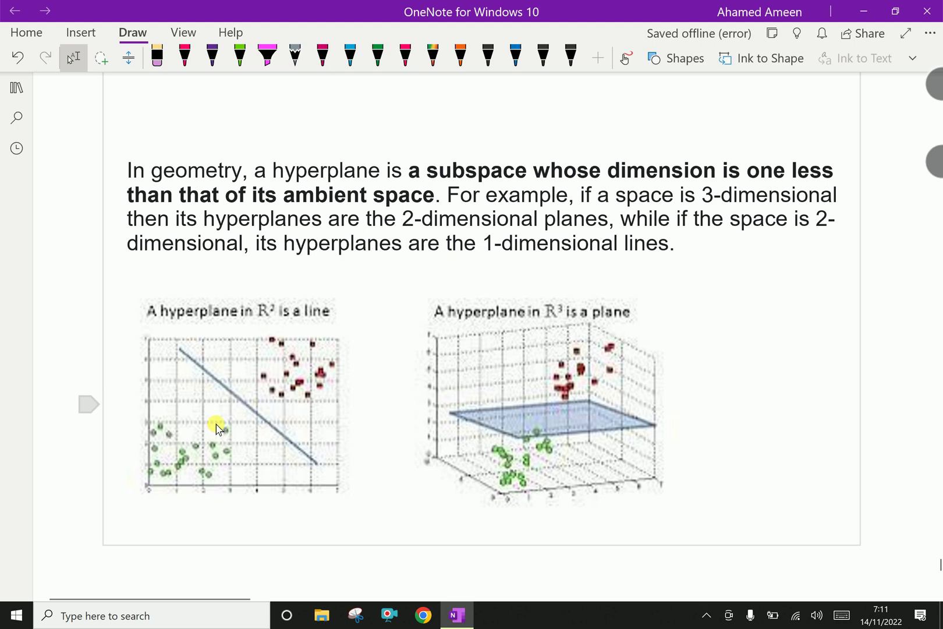
Step: Handwrite the heading 'Hyperplane H in Rⁿ' in purple ink below the diagrams
scroll(219, 421, down, 2)
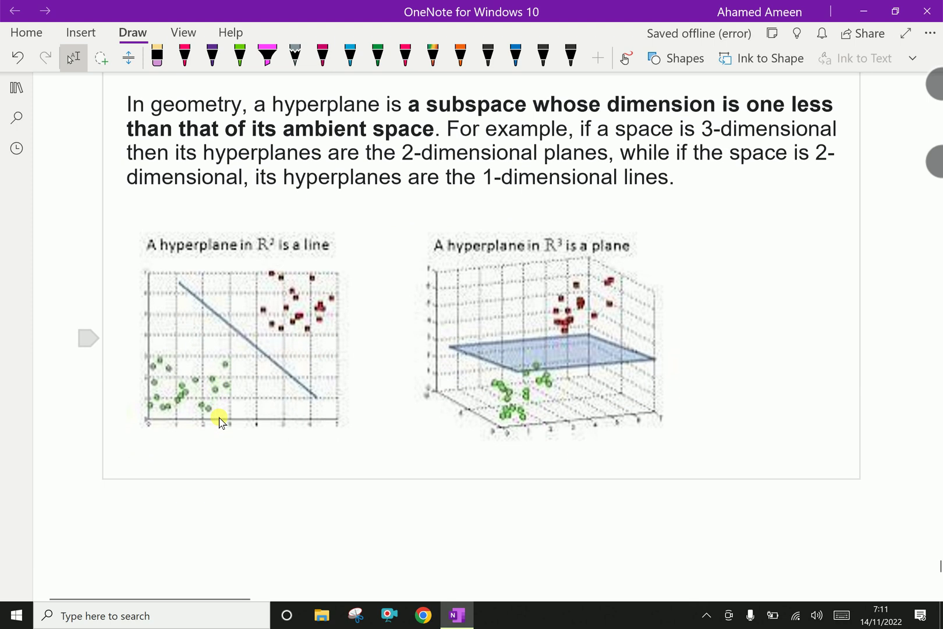
scroll(221, 417, down, 3)
scroll(225, 415, down, 3)
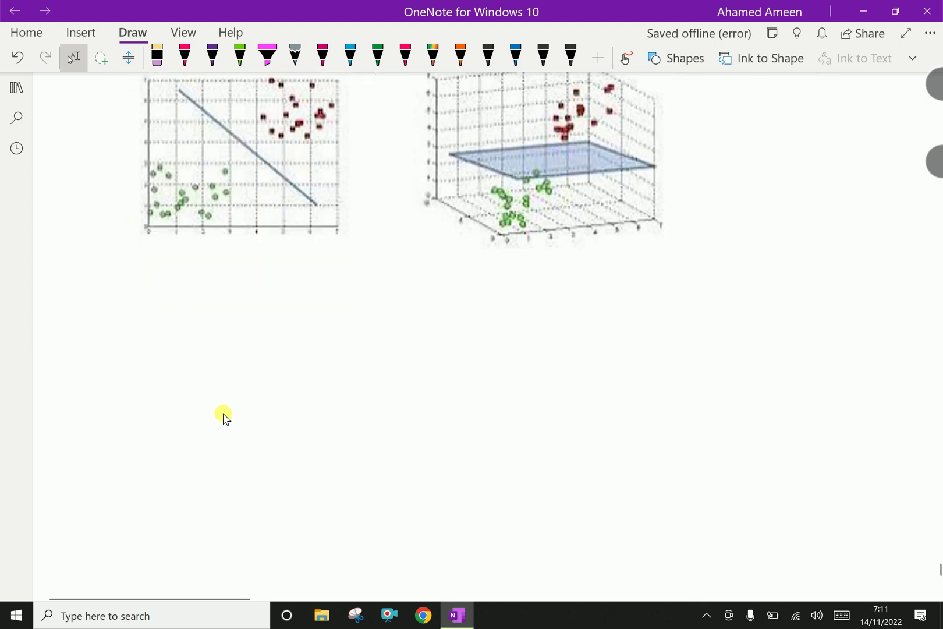
scroll(224, 416, down, 3)
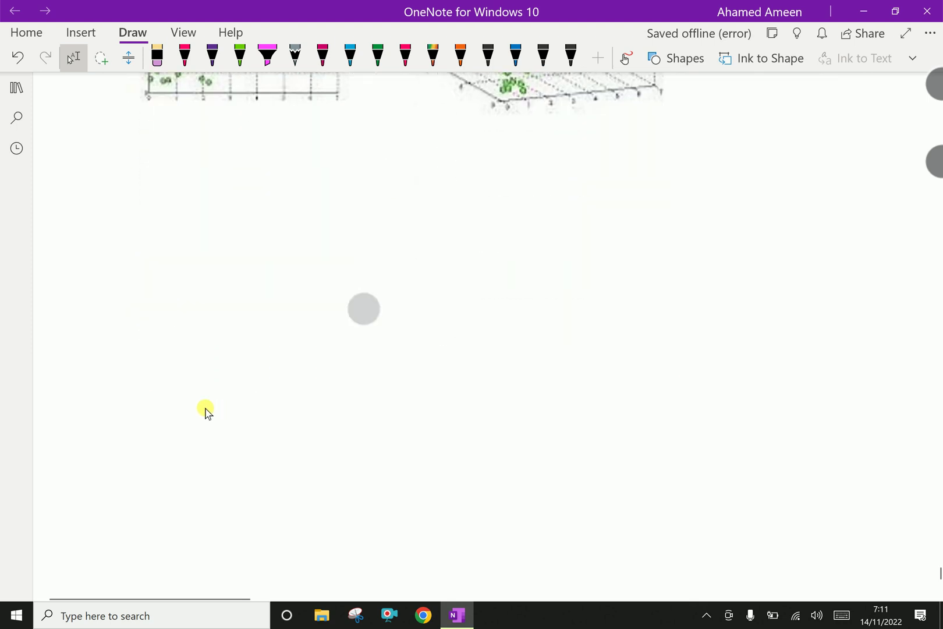
click(212, 56)
drag(204, 135, 202, 159)
mouse_move(211, 137)
mouse_down()
mouse_move(211, 163)
mouse_move(211, 149)
mouse_move(228, 146)
mouse_move(225, 174)
mouse_up()
mouse_move(237, 149)
mouse_down()
mouse_move(239, 169)
mouse_move(255, 151)
mouse_up()
mouse_move(256, 153)
mouse_down()
mouse_move(283, 152)
mouse_move(306, 175)
mouse_up()
click(306, 152)
drag(307, 156, 327, 166)
drag(337, 156, 376, 166)
drag(406, 138, 404, 169)
drag(418, 143, 419, 168)
mouse_move(407, 156)
mouse_down()
mouse_move(515, 164)
mouse_move(532, 141)
mouse_up()
Step: Write the point '(x1, x2, x3 … xn)' in purple ink beneath the heading
click(72, 58)
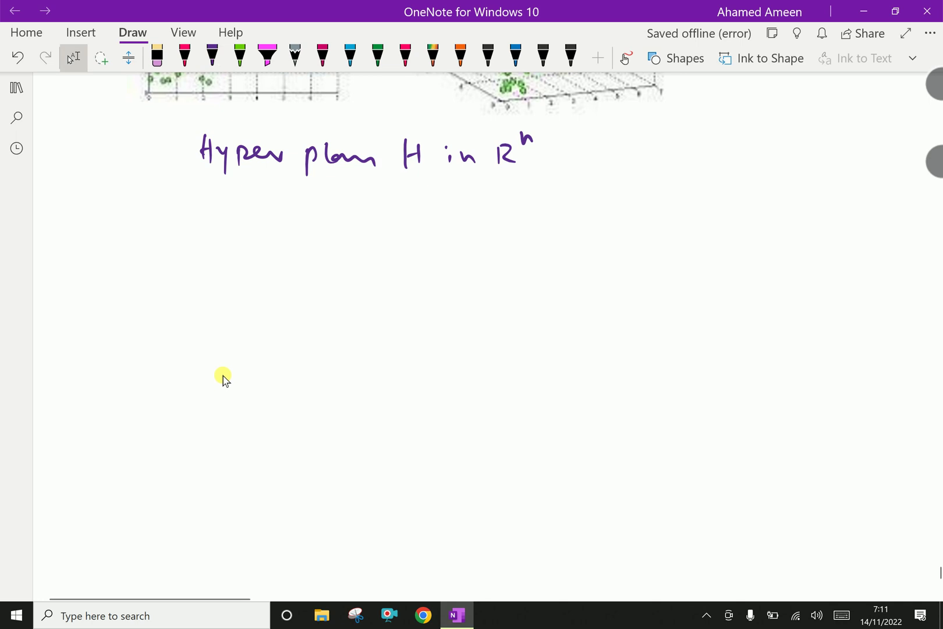
mouse_move(374, 376)
mouse_down()
mouse_move(374, 346)
mouse_move(407, 345)
mouse_move(398, 346)
mouse_up()
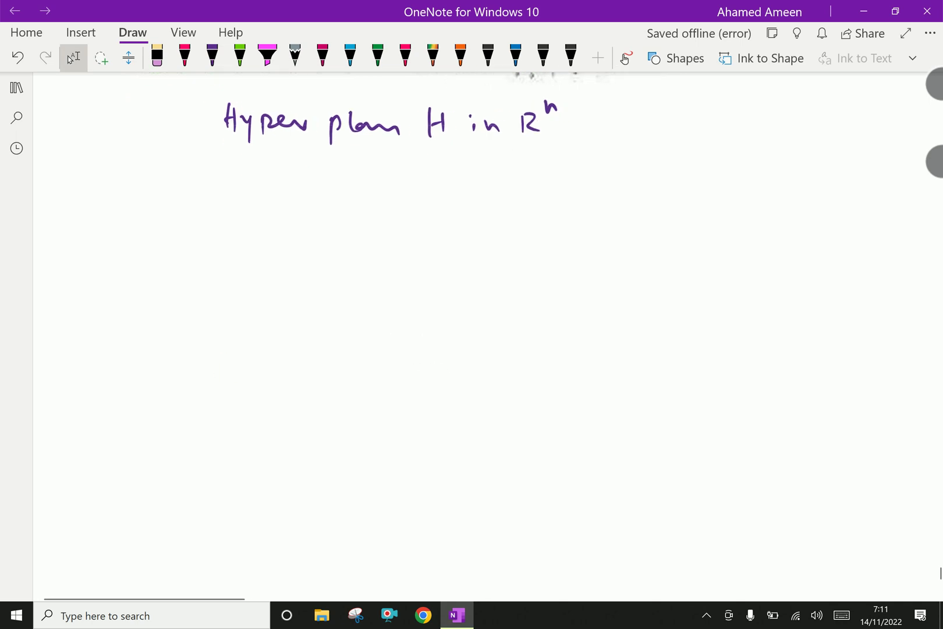
click(212, 56)
mouse_move(279, 153)
mouse_down()
mouse_move(276, 181)
mouse_move(318, 174)
mouse_up()
mouse_move(330, 169)
mouse_down()
mouse_move(330, 178)
mouse_move(361, 173)
mouse_up()
mouse_move(367, 158)
mouse_down()
mouse_move(365, 171)
mouse_move(390, 179)
mouse_up()
mouse_move(423, 160)
mouse_down()
mouse_move(453, 185)
mouse_move(483, 169)
mouse_up()
drag(503, 170, 527, 167)
drag(561, 162, 601, 173)
drag(616, 149, 609, 182)
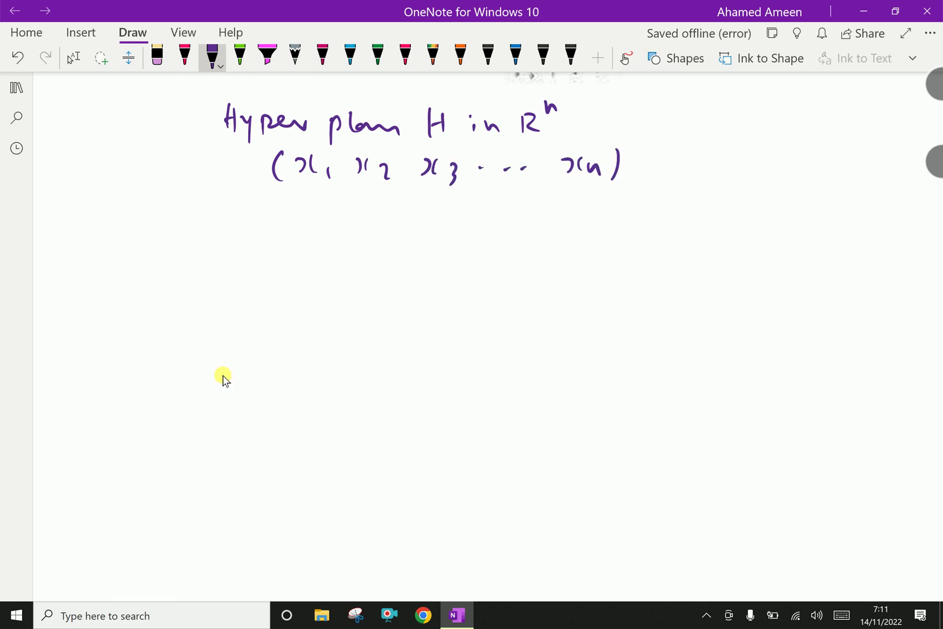
Step: Handwrite 'Satisfy linear equations.' below the coordinates
key(Escape)
scroll(224, 373, down, 2)
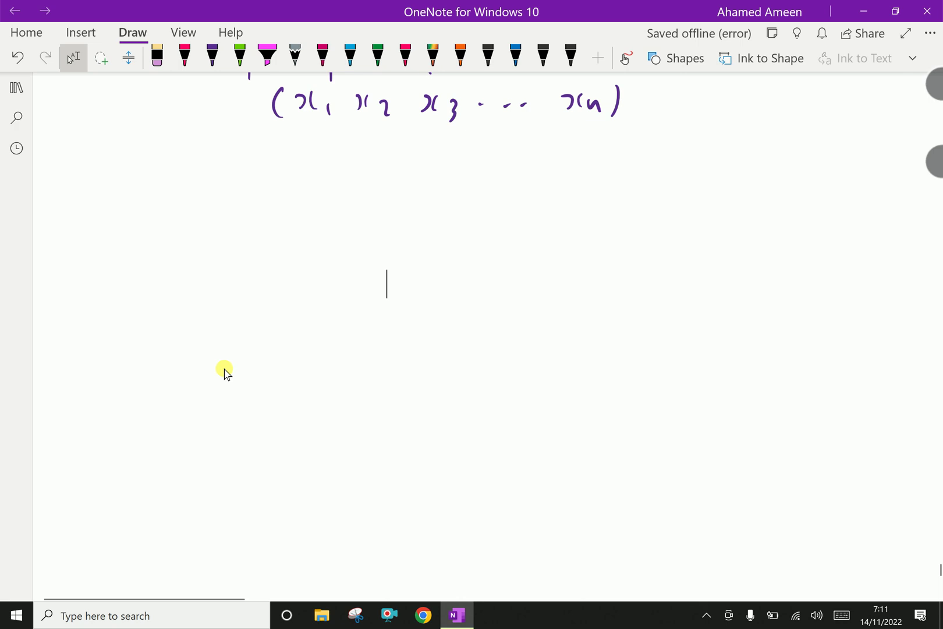
drag(261, 135, 254, 159)
mouse_move(278, 151)
mouse_down()
mouse_move(279, 161)
mouse_move(303, 161)
mouse_up()
drag(312, 142, 321, 161)
mouse_move(335, 136)
mouse_down()
mouse_move(328, 171)
mouse_move(355, 153)
mouse_up()
drag(356, 152, 342, 198)
drag(398, 145, 401, 164)
drag(412, 152, 455, 164)
mouse_move(459, 156)
mouse_down()
mouse_move(493, 168)
mouse_move(564, 166)
mouse_up()
drag(558, 165, 629, 160)
mouse_move(614, 147)
mouse_down()
mouse_move(612, 168)
mouse_move(629, 165)
mouse_up()
drag(632, 162, 644, 161)
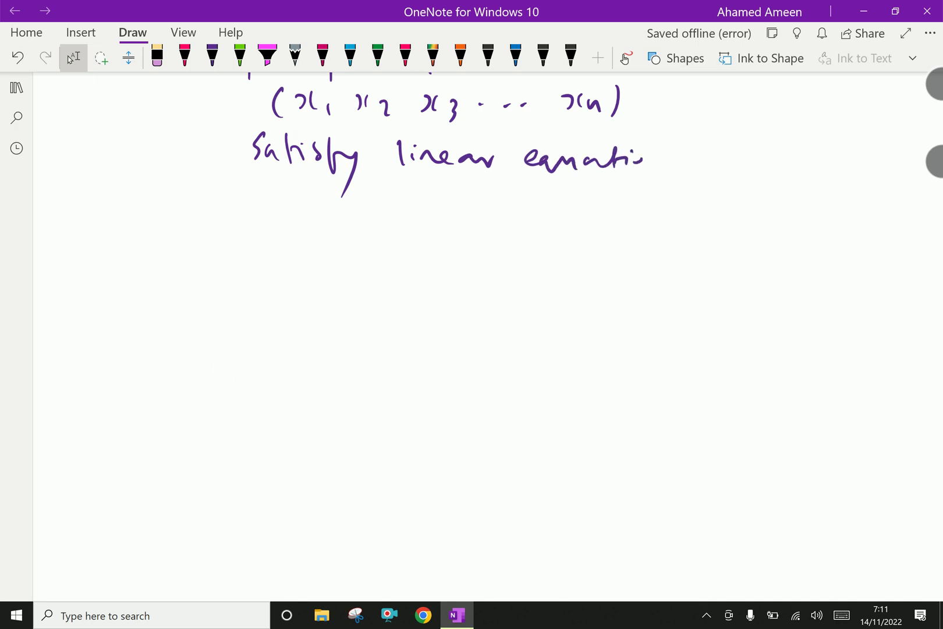
click(681, 166)
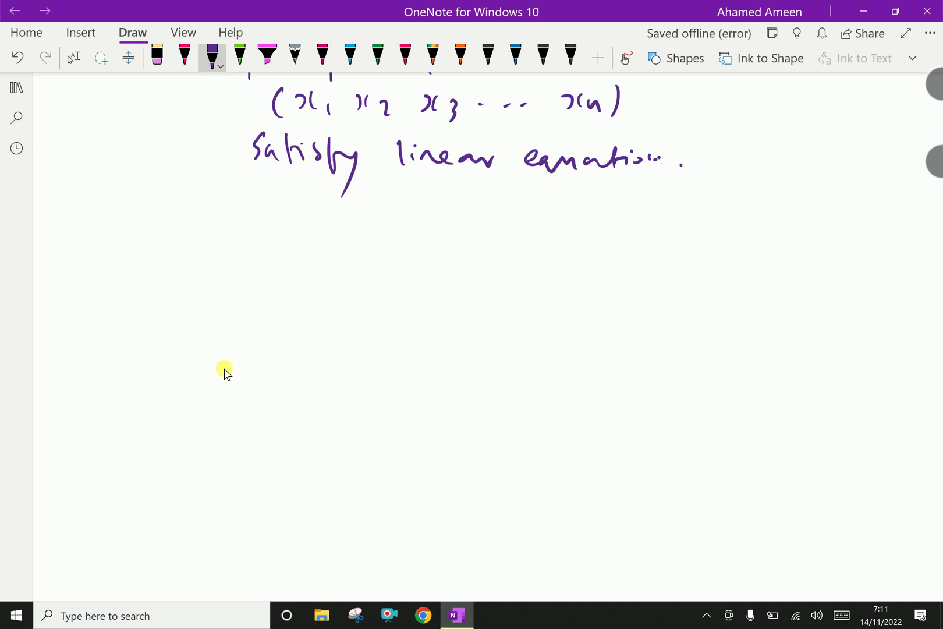
Step: Begin the equation underneath with 'a1x1 + a2x2 + a3x3'
mouse_move(251, 192)
mouse_down()
mouse_move(242, 194)
mouse_move(254, 209)
mouse_up()
mouse_move(259, 203)
mouse_down()
mouse_move(261, 214)
mouse_move(278, 209)
mouse_up()
mouse_move(288, 193)
mouse_down()
mouse_move(283, 213)
mouse_move(300, 217)
mouse_move(337, 202)
mouse_up()
mouse_move(323, 197)
mouse_down()
mouse_move(322, 218)
mouse_move(390, 216)
mouse_up()
drag(397, 202, 411, 216)
mouse_move(421, 205)
mouse_down()
mouse_move(432, 219)
mouse_move(466, 206)
mouse_move(452, 221)
mouse_up()
mouse_move(488, 201)
mouse_down()
mouse_move(474, 212)
mouse_move(492, 215)
mouse_up()
drag(502, 206, 504, 207)
mouse_move(505, 211)
mouse_down()
mouse_move(508, 230)
mouse_move(555, 226)
mouse_up()
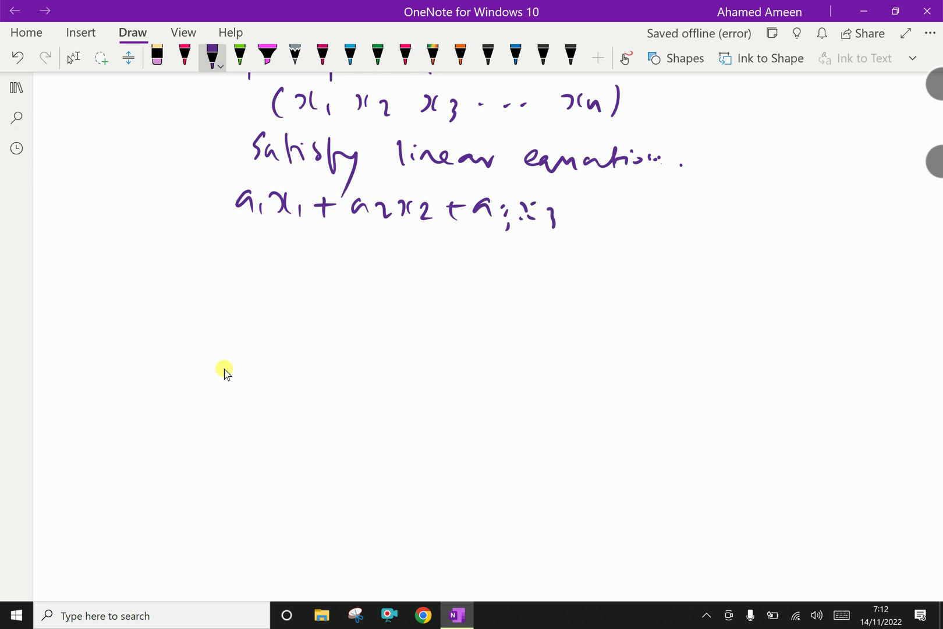
Step: Finish the equation with '+ … + anxn = b.'
scroll(225, 373, down, 2)
click(71, 57)
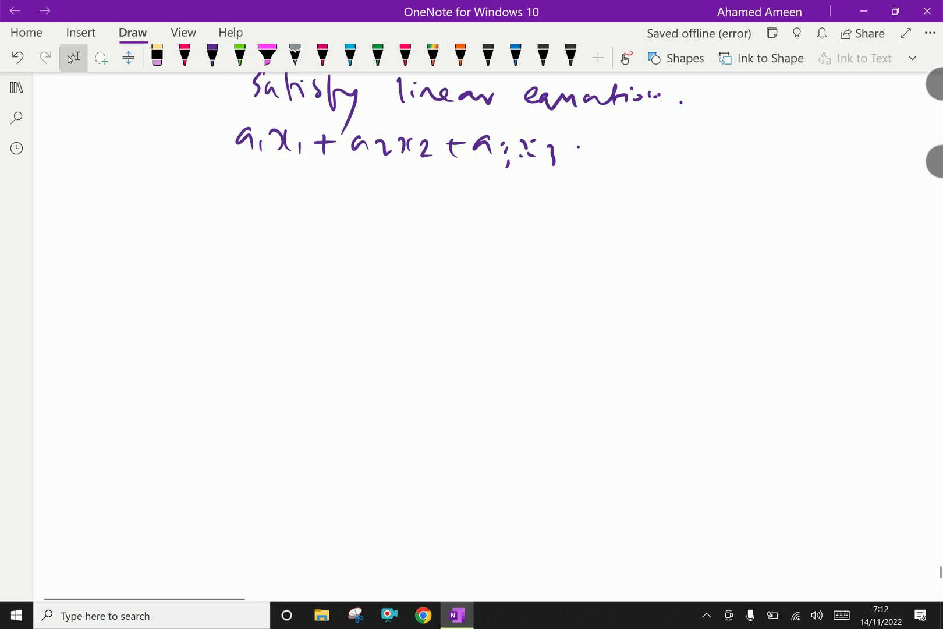
drag(577, 147, 591, 146)
drag(584, 142, 584, 153)
drag(605, 148, 628, 147)
drag(644, 145, 651, 145)
drag(661, 145, 697, 145)
mouse_move(688, 139)
mouse_down()
mouse_move(688, 155)
mouse_move(756, 152)
mouse_up()
mouse_move(770, 134)
mouse_down()
mouse_move(767, 154)
mouse_move(794, 157)
mouse_move(823, 138)
mouse_up()
click(212, 57)
drag(813, 146, 880, 147)
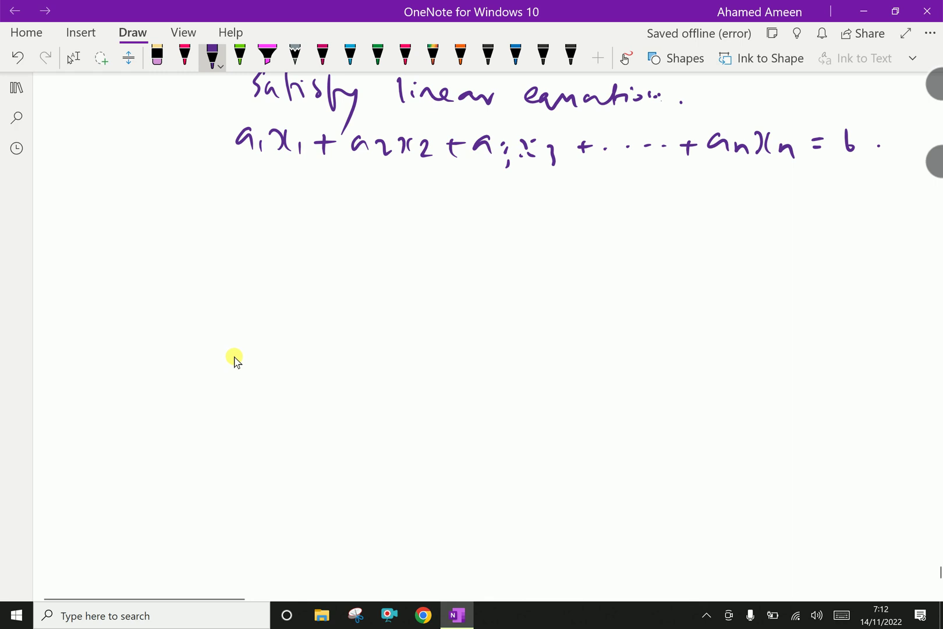
key(Escape)
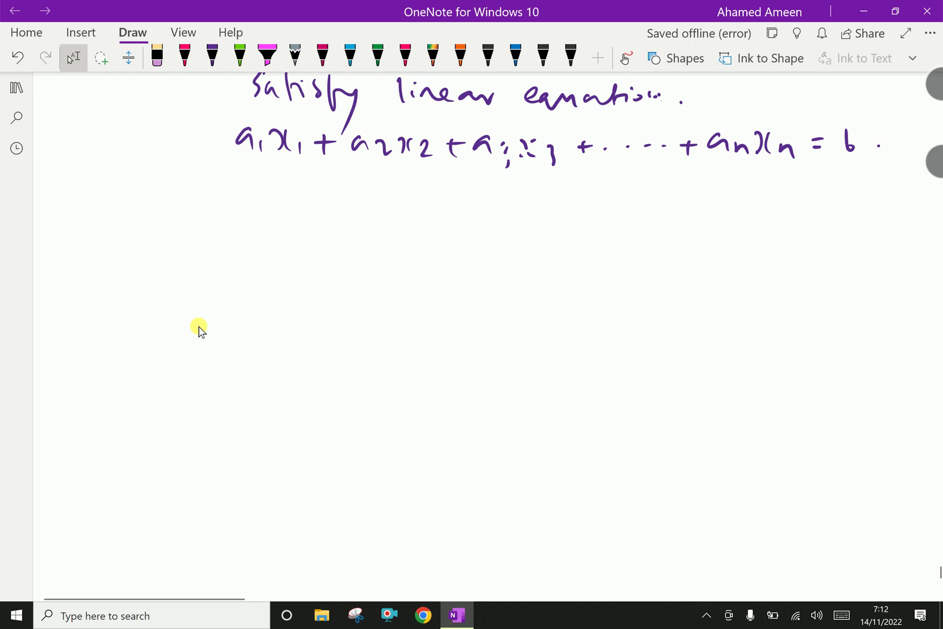
click(212, 57)
Step: Handwrite 'where u = [a1,' below the linear equation
key(Escape)
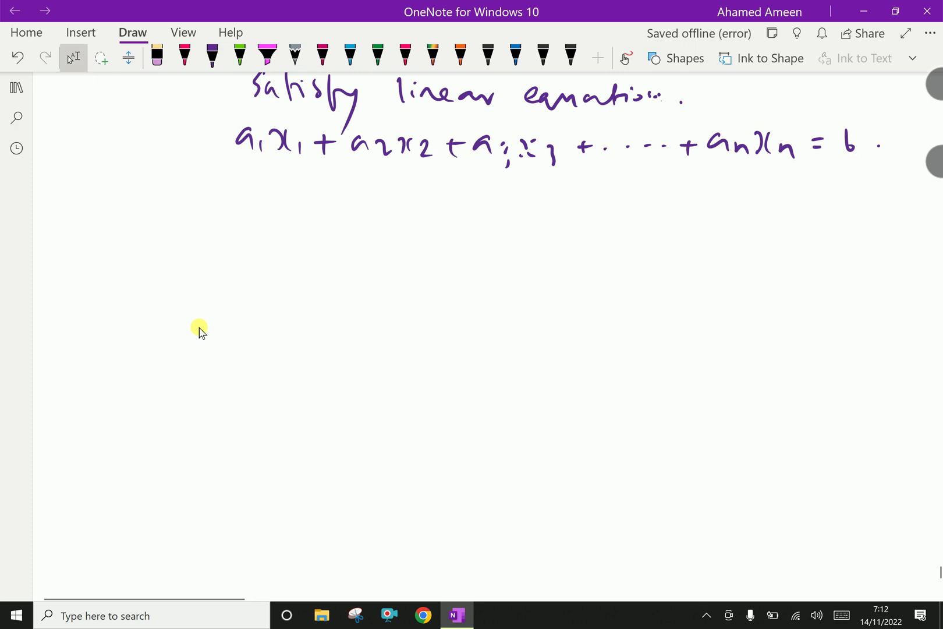
drag(446, 416, 382, 375)
click(212, 57)
mouse_move(272, 154)
mouse_down()
mouse_move(303, 147)
mouse_move(376, 176)
mouse_move(445, 178)
mouse_move(470, 167)
mouse_up()
drag(467, 176, 476, 176)
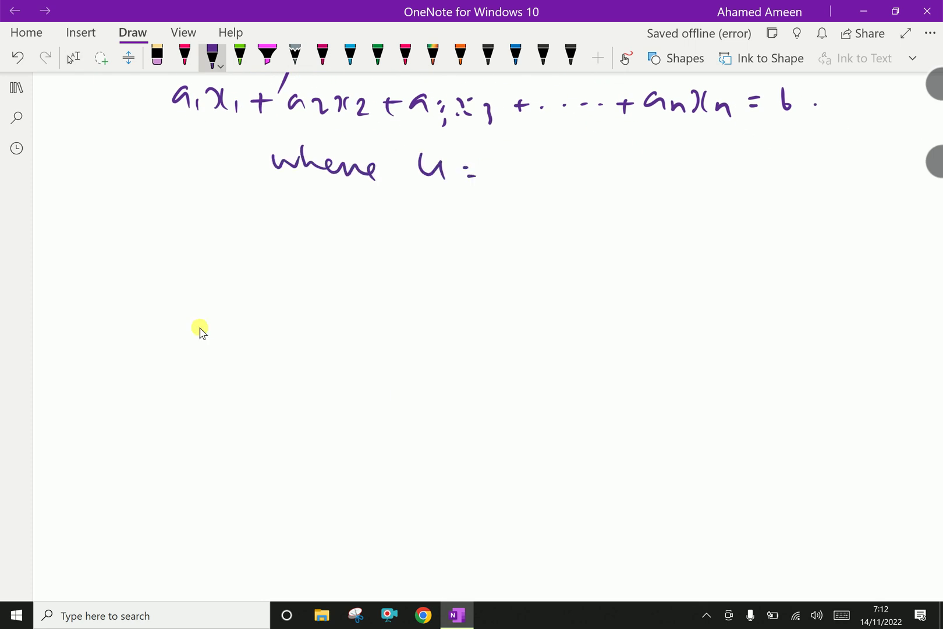
mouse_move(509, 151)
mouse_down()
mouse_move(499, 160)
mouse_move(501, 190)
mouse_up()
mouse_move(530, 162)
mouse_down()
mouse_move(523, 174)
mouse_move(539, 180)
mouse_up()
mouse_move(550, 173)
mouse_down()
mouse_move(549, 183)
mouse_move(571, 183)
mouse_up()
mouse_move(592, 163)
mouse_down()
mouse_move(587, 173)
mouse_move(637, 188)
mouse_up()
Step: Complete the vector with 'a2, a3 … an]' and the closing bracket
mouse_move(659, 163)
mouse_down()
mouse_move(649, 172)
mouse_move(662, 181)
mouse_up()
drag(674, 166, 678, 189)
click(704, 175)
click(728, 173)
drag(747, 174, 753, 173)
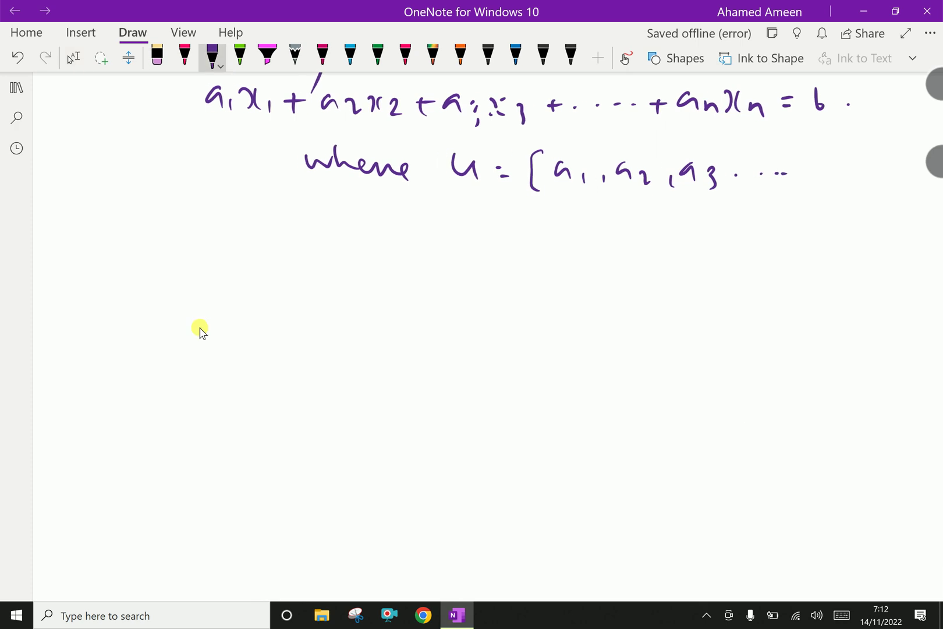
mouse_move(813, 164)
mouse_down()
mouse_move(802, 171)
mouse_move(813, 175)
mouse_up()
mouse_move(821, 171)
mouse_down()
mouse_move(838, 176)
mouse_move(859, 147)
mouse_up()
drag(859, 146, 844, 191)
click(72, 57)
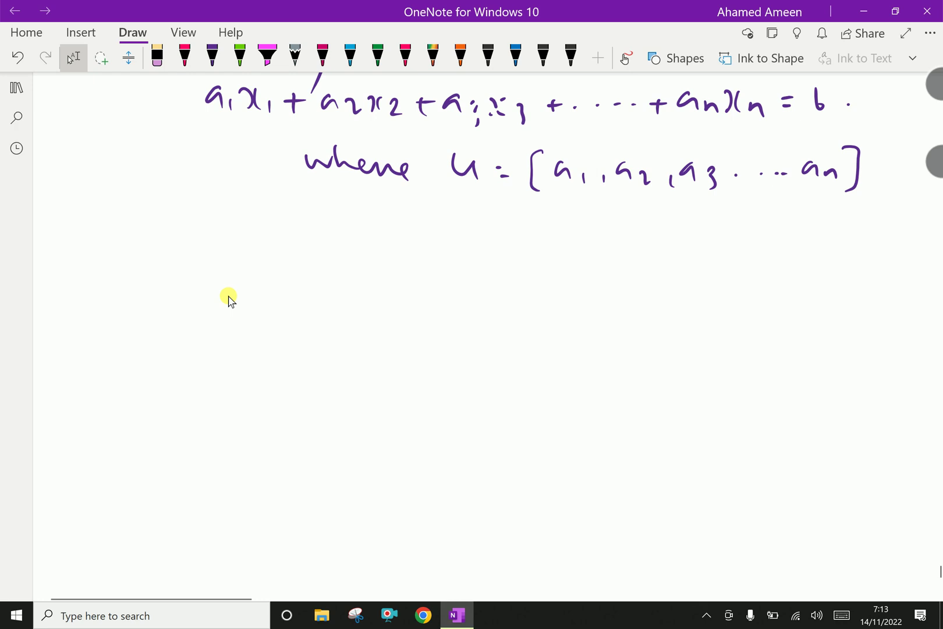
scroll(230, 298, down, 3)
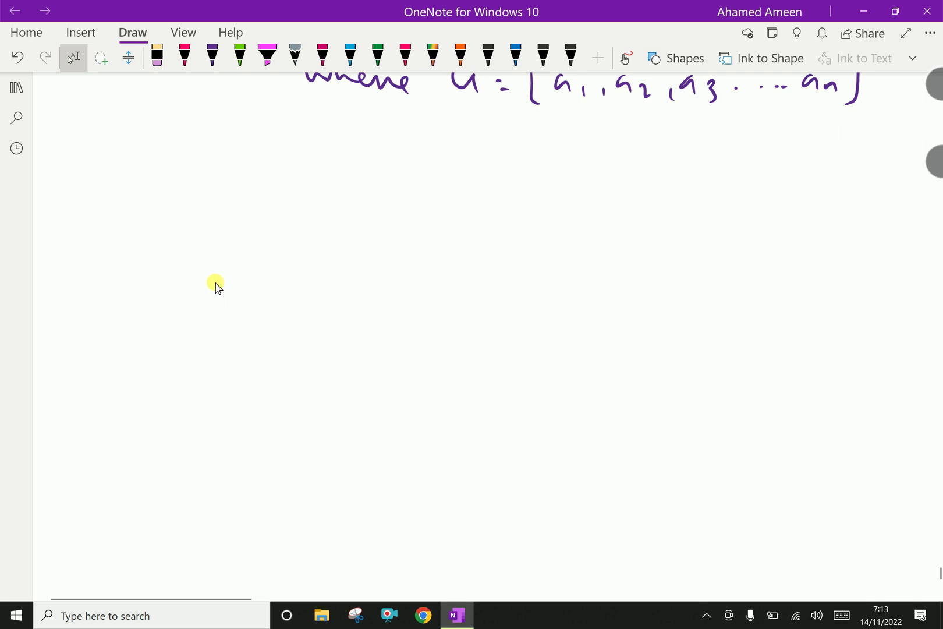
Step: Write 'u =' on a new line in purple ink and begin the 'Let' line
mouse_move(190, 150)
mouse_down()
mouse_move(207, 166)
mouse_move(231, 161)
mouse_up()
drag(226, 169, 237, 168)
click(212, 56)
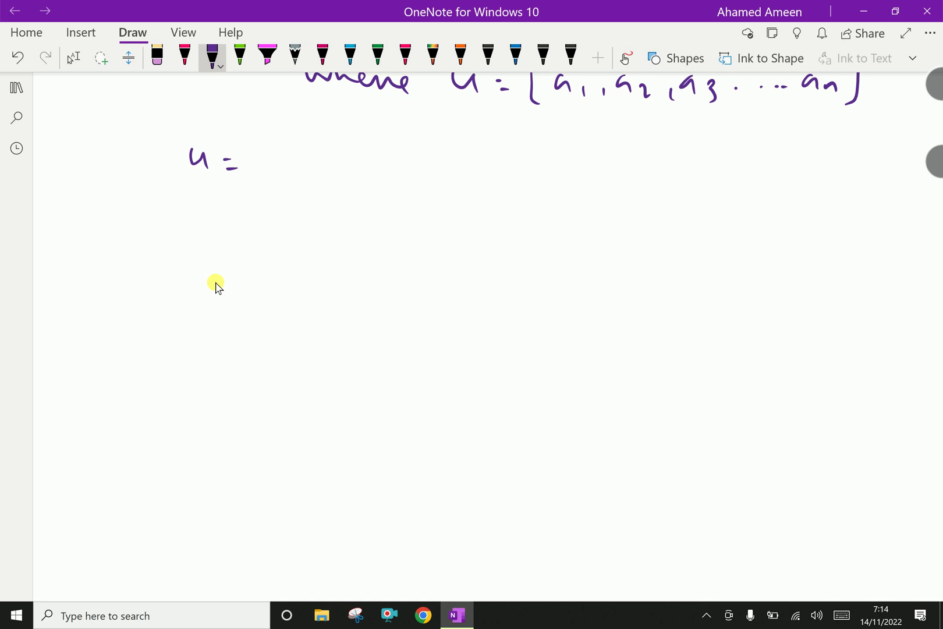
key(Escape)
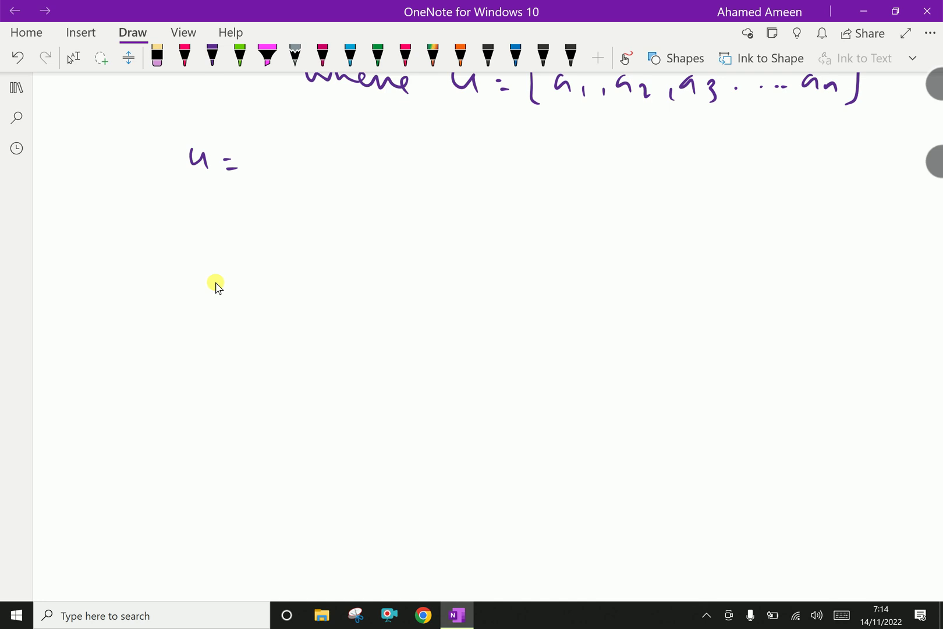
click(212, 57)
drag(219, 169, 227, 156)
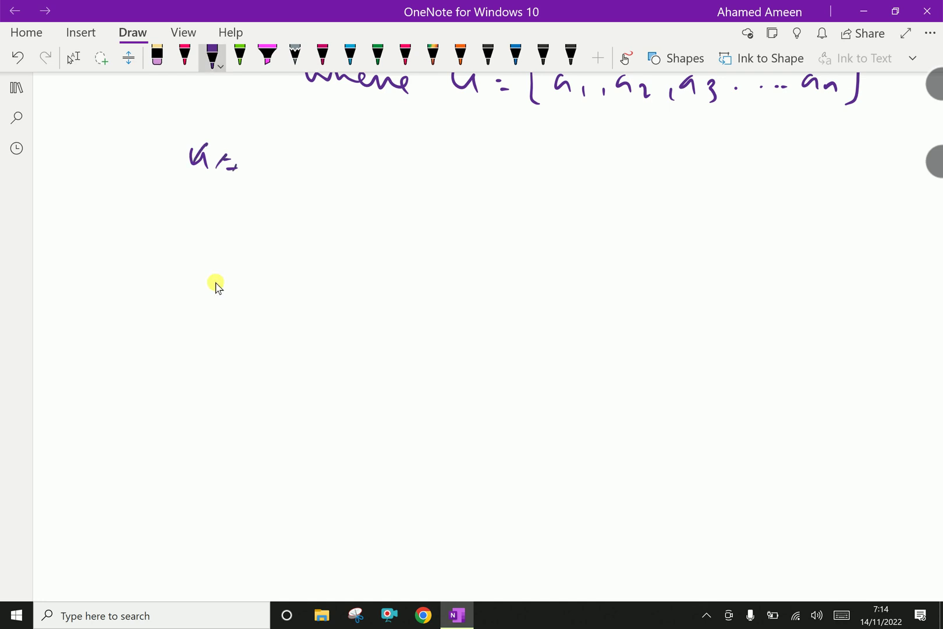
Step: Complete the line as 'Let P(pi) and Q(qi) belongs H', then exit inking
drag(305, 147, 303, 172)
mouse_move(306, 148)
mouse_down()
mouse_move(343, 187)
mouse_move(363, 162)
mouse_up()
mouse_move(376, 166)
mouse_down()
mouse_move(376, 175)
mouse_move(395, 178)
mouse_move(466, 163)
mouse_move(497, 171)
mouse_up()
mouse_move(558, 152)
mouse_down()
mouse_move(565, 174)
mouse_move(588, 187)
mouse_move(612, 177)
mouse_move(647, 185)
mouse_up()
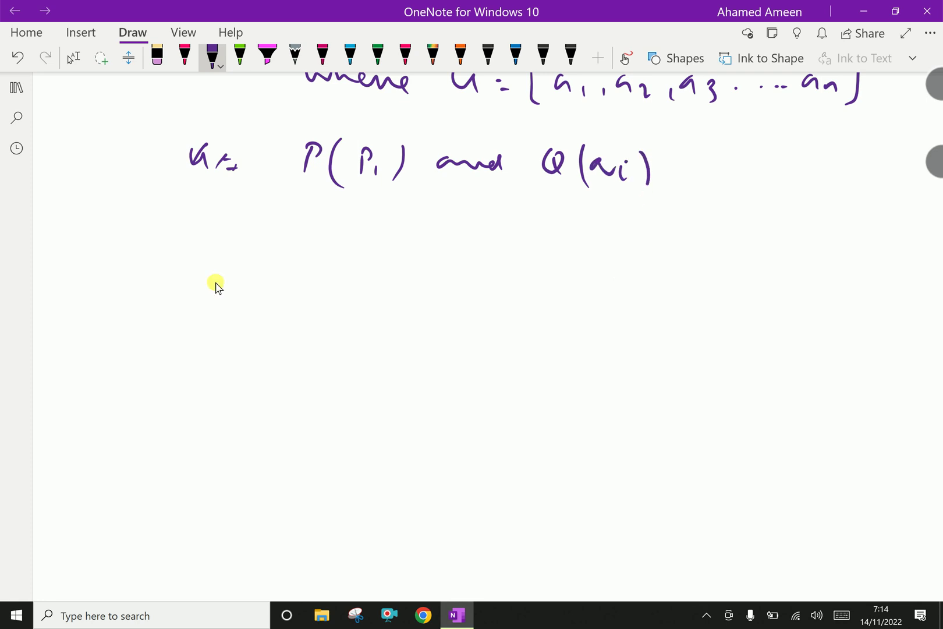
mouse_move(689, 145)
mouse_down()
mouse_move(692, 170)
mouse_move(715, 169)
mouse_up()
mouse_move(722, 145)
mouse_down()
mouse_move(722, 169)
mouse_move(762, 169)
mouse_up()
mouse_move(766, 161)
mouse_down()
mouse_move(777, 185)
mouse_move(777, 177)
mouse_up()
mouse_move(821, 147)
mouse_down()
mouse_move(822, 173)
mouse_move(833, 173)
mouse_up()
drag(823, 161, 833, 159)
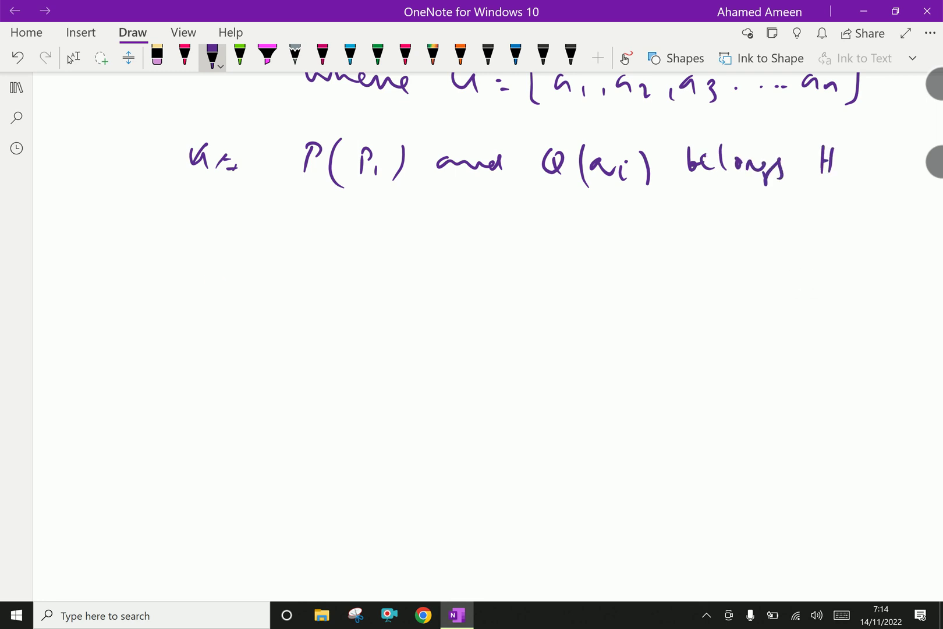
drag(705, 162, 711, 157)
key(Escape)
scroll(99, 317, down, 2)
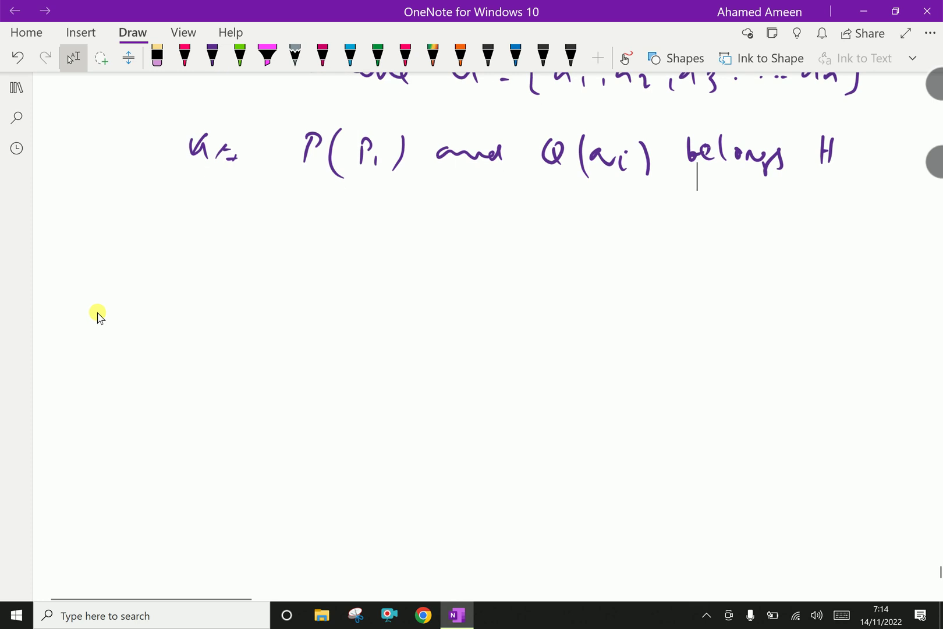
Step: Write 'then a1p1 + a2p2' below the Let line
click(213, 57)
mouse_move(141, 152)
mouse_down()
mouse_move(164, 146)
mouse_move(189, 164)
mouse_move(262, 171)
mouse_up()
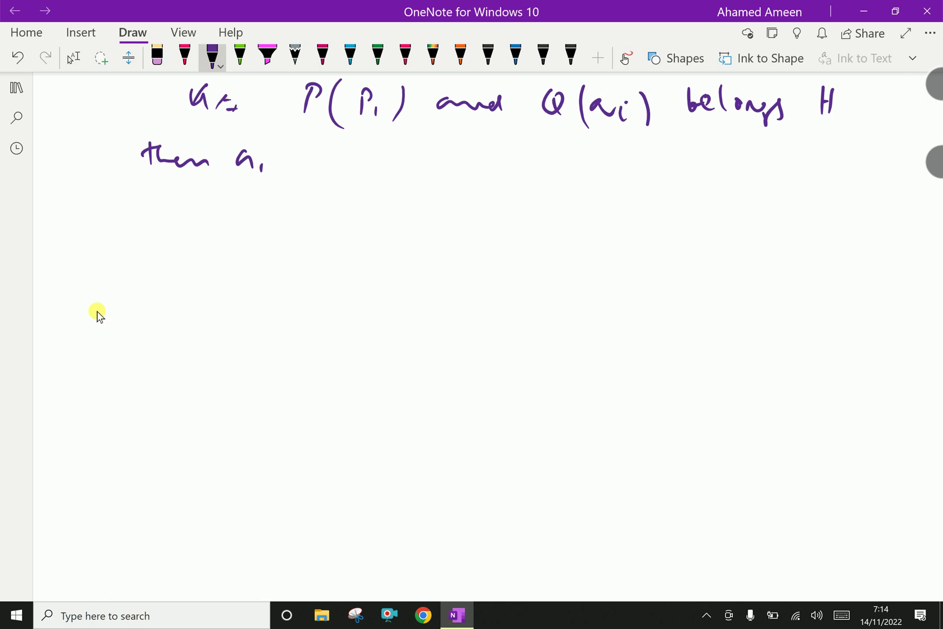
drag(278, 150, 280, 174)
drag(278, 149, 296, 177)
mouse_move(310, 163)
mouse_down()
mouse_move(328, 162)
mouse_move(320, 176)
mouse_up()
mouse_move(356, 155)
mouse_down()
mouse_move(349, 167)
mouse_move(359, 172)
mouse_up()
mouse_move(373, 161)
mouse_down()
mouse_move(385, 177)
mouse_move(400, 174)
mouse_up()
mouse_move(399, 153)
mouse_down()
mouse_move(412, 151)
mouse_move(407, 164)
mouse_move(433, 180)
mouse_move(467, 170)
mouse_up()
Step: Continue the left side with '+ … anpn ='
drag(457, 165, 458, 180)
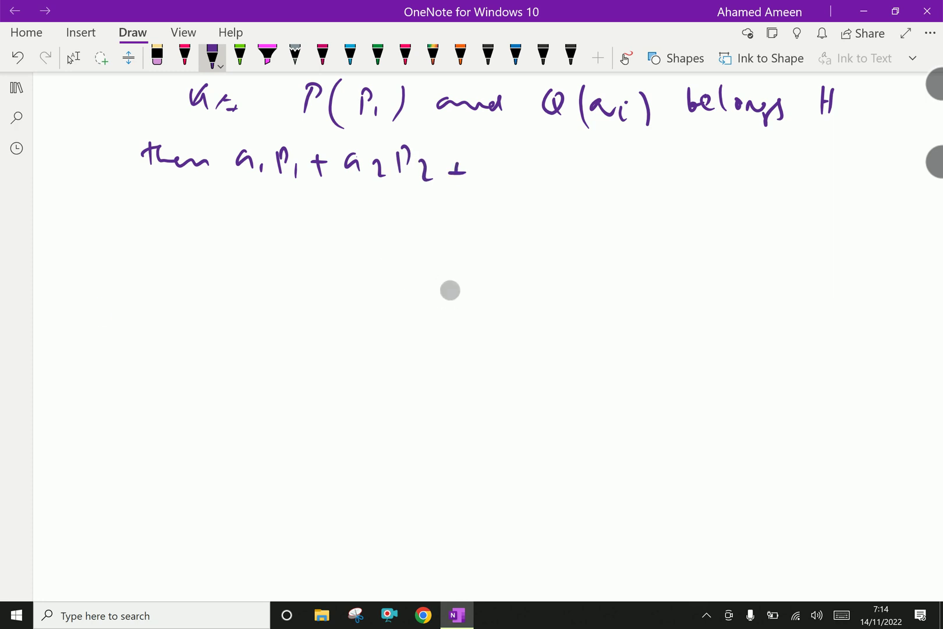
click(478, 172)
click(496, 172)
click(520, 171)
click(538, 172)
mouse_move(567, 163)
mouse_down()
mouse_move(567, 176)
mouse_move(585, 182)
mouse_move(610, 172)
mouse_up()
mouse_move(600, 162)
mouse_down()
mouse_move(597, 195)
mouse_move(601, 180)
mouse_up()
mouse_move(614, 190)
mouse_down()
mouse_move(619, 177)
mouse_move(624, 190)
mouse_up()
drag(644, 171, 692, 174)
Step: Finish the first equation with 'b and'
click(73, 57)
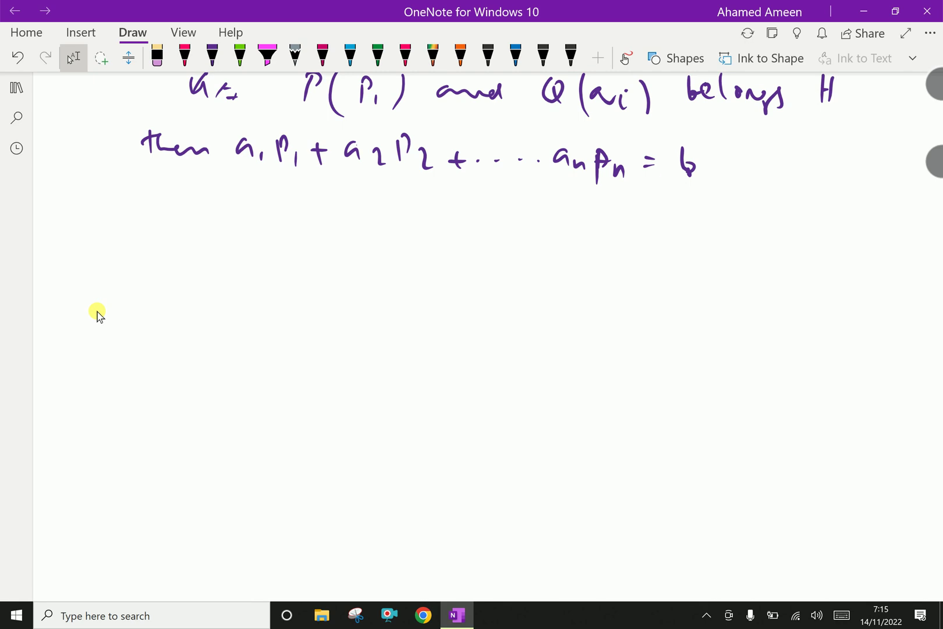
scroll(98, 316, down, 1)
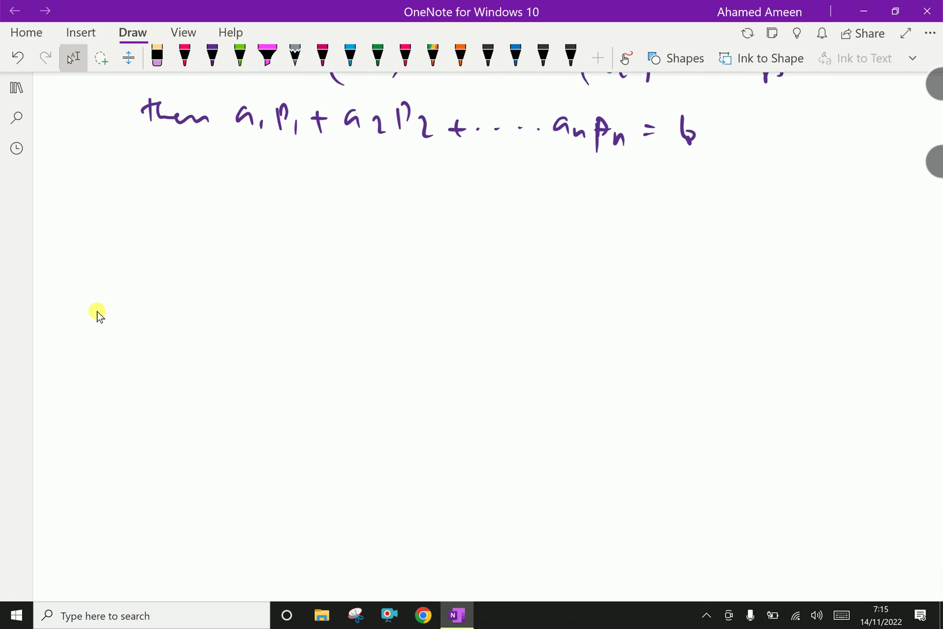
click(212, 57)
drag(758, 123, 781, 132)
drag(789, 132, 809, 116)
click(72, 57)
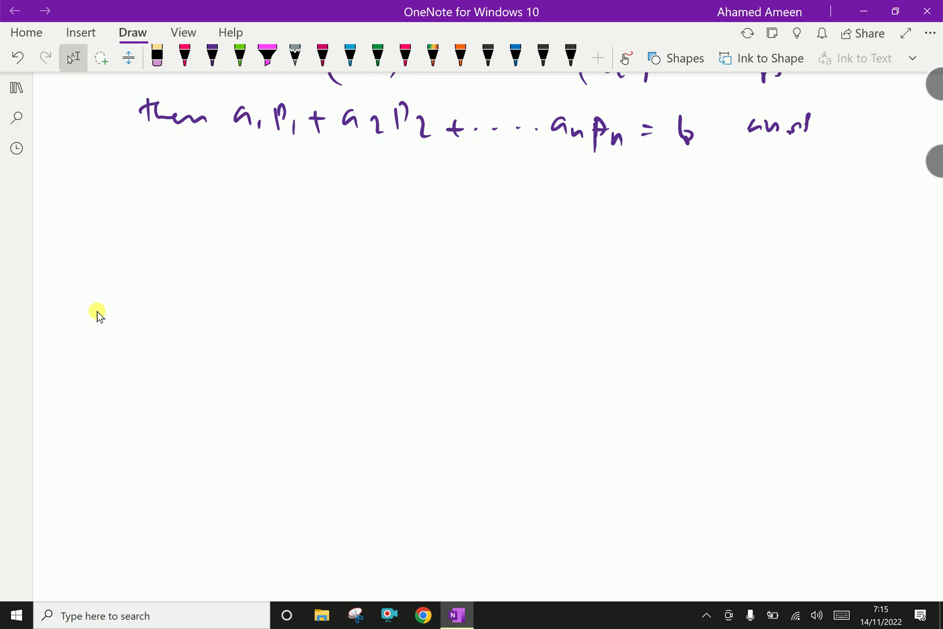
Step: Start the second equation 'a1q1 + a2q2 + … an' below the first
click(212, 57)
drag(238, 162, 249, 177)
mouse_move(261, 167)
mouse_down()
mouse_move(269, 159)
mouse_move(295, 183)
mouse_move(333, 171)
mouse_up()
mouse_move(323, 159)
mouse_down()
mouse_move(323, 175)
mouse_move(389, 183)
mouse_up()
mouse_move(402, 168)
mouse_down()
mouse_move(444, 190)
mouse_move(483, 181)
mouse_up()
drag(474, 173, 476, 185)
drag(496, 184, 518, 185)
mouse_move(536, 184)
mouse_down()
mouse_move(632, 185)
mouse_move(644, 195)
mouse_move(675, 178)
mouse_up()
Step: Finish the second equation with 'qn = b.' and stop inking
drag(669, 191, 676, 191)
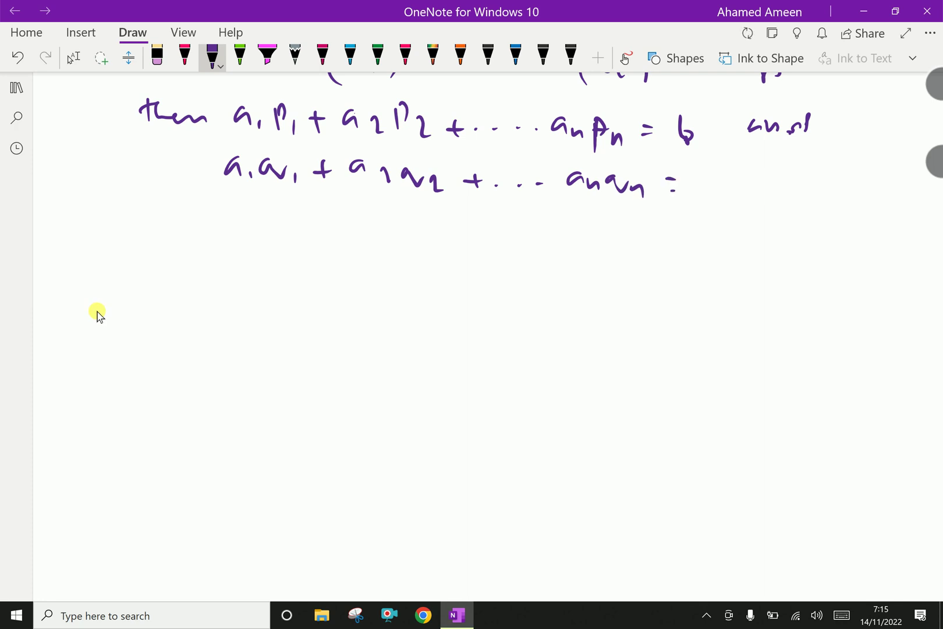
drag(689, 168, 697, 185)
click(719, 186)
key(Escape)
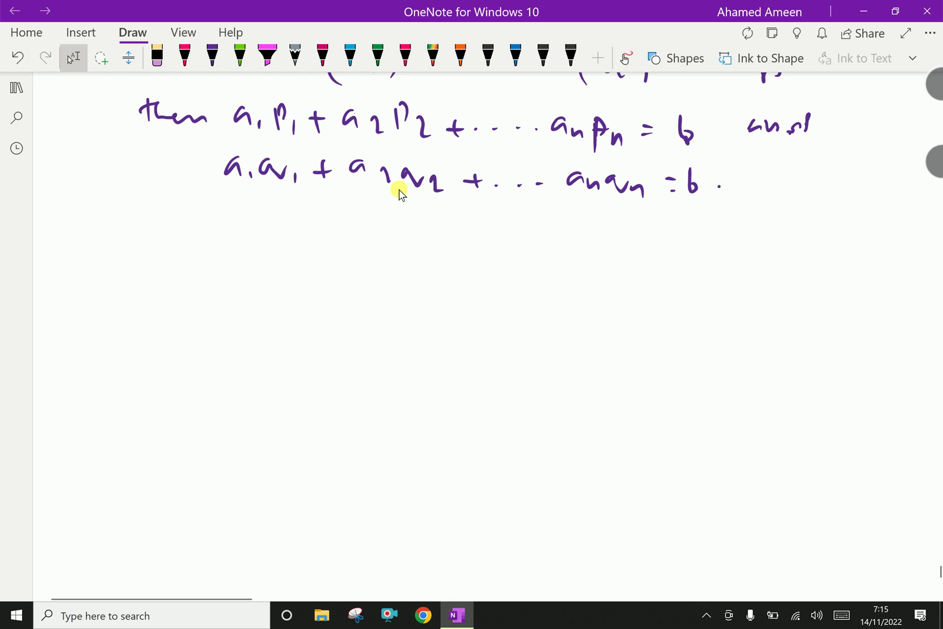
click(212, 57)
Step: Write 'Let v = PQ→ = Q − P' on a new line
mouse_move(155, 206)
mouse_down()
mouse_move(192, 233)
mouse_move(196, 221)
mouse_up()
mouse_move(225, 215)
mouse_down()
mouse_move(234, 232)
mouse_move(243, 217)
mouse_up()
mouse_move(262, 222)
mouse_down()
mouse_move(297, 246)
mouse_move(302, 213)
mouse_move(331, 227)
mouse_move(335, 208)
mouse_up()
drag(314, 225, 365, 225)
mouse_move(358, 233)
mouse_down()
mouse_move(418, 231)
mouse_move(419, 249)
mouse_move(446, 232)
mouse_move(468, 241)
mouse_up()
drag(466, 221, 481, 229)
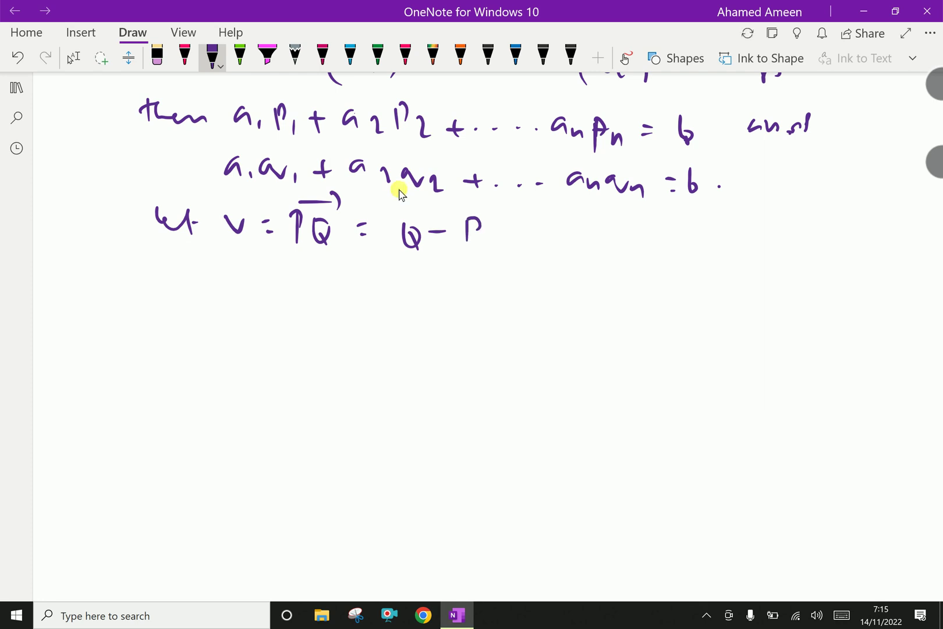
Step: Add '= [' and the first component q1 − p1
click(508, 230)
click(508, 236)
mouse_move(548, 210)
mouse_down()
mouse_move(545, 263)
mouse_move(552, 233)
mouse_move(579, 251)
mouse_up()
drag(592, 238, 611, 248)
drag(610, 228, 618, 233)
mouse_move(629, 235)
mouse_down()
mouse_move(630, 252)
mouse_move(652, 252)
mouse_up()
Step: Add q2 − p2, dots and qn − pn to close the component vector
mouse_move(681, 229)
mouse_down()
mouse_move(669, 234)
mouse_move(686, 242)
mouse_up()
mouse_move(692, 239)
mouse_down()
mouse_move(708, 249)
mouse_move(726, 236)
mouse_move(744, 249)
mouse_move(745, 231)
mouse_up()
drag(759, 236, 766, 250)
click(790, 244)
mouse_move(856, 230)
mouse_down()
mouse_move(849, 238)
mouse_move(891, 254)
mouse_up()
drag(888, 244, 899, 242)
mouse_move(913, 231)
mouse_down()
mouse_move(914, 250)
mouse_move(921, 236)
mouse_move(932, 252)
mouse_move(938, 244)
mouse_move(927, 268)
mouse_up()
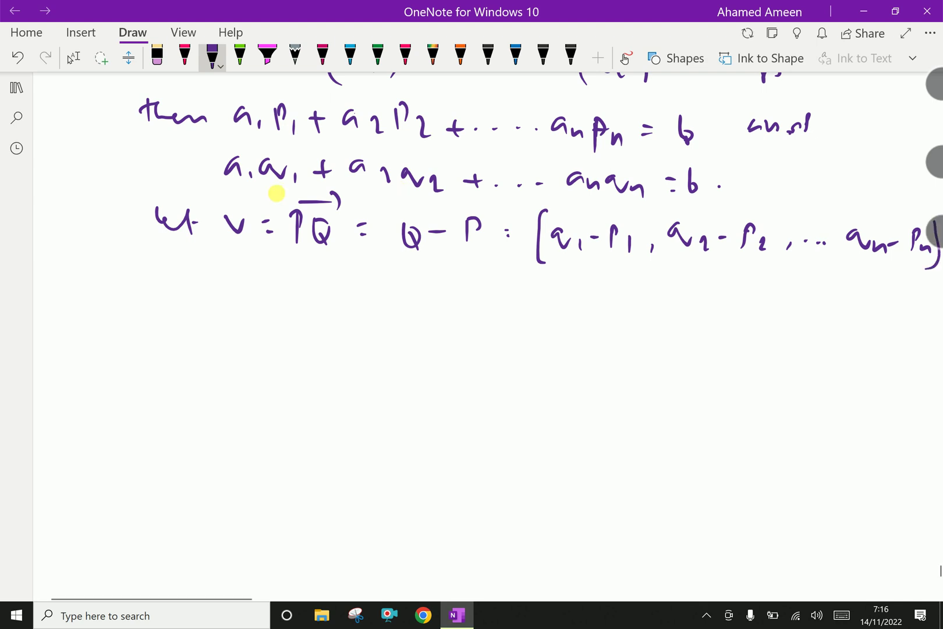
key(Escape)
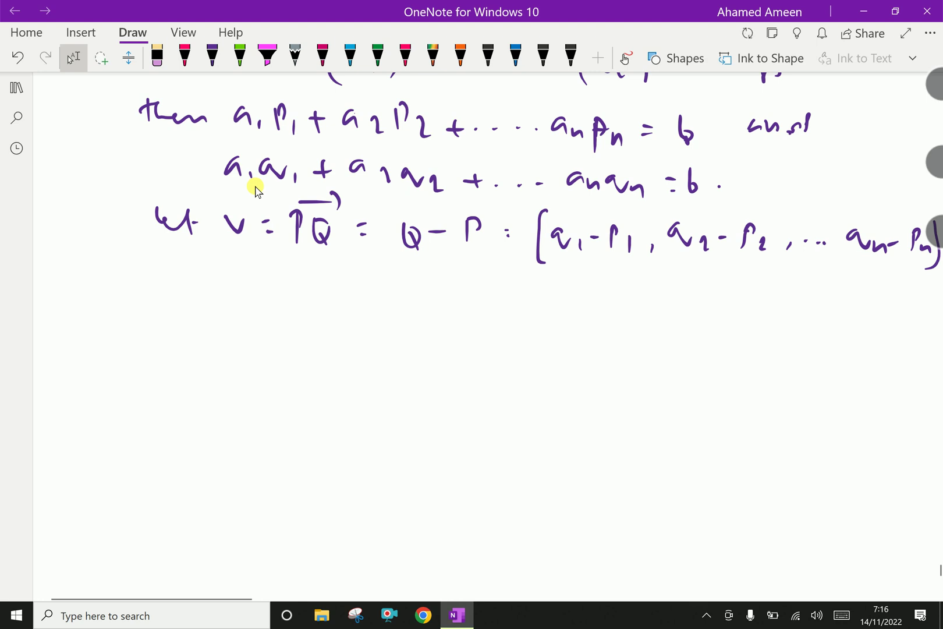
Step: Begin the next proof line with 'Then' further down the page
scroll(256, 189, down, 1)
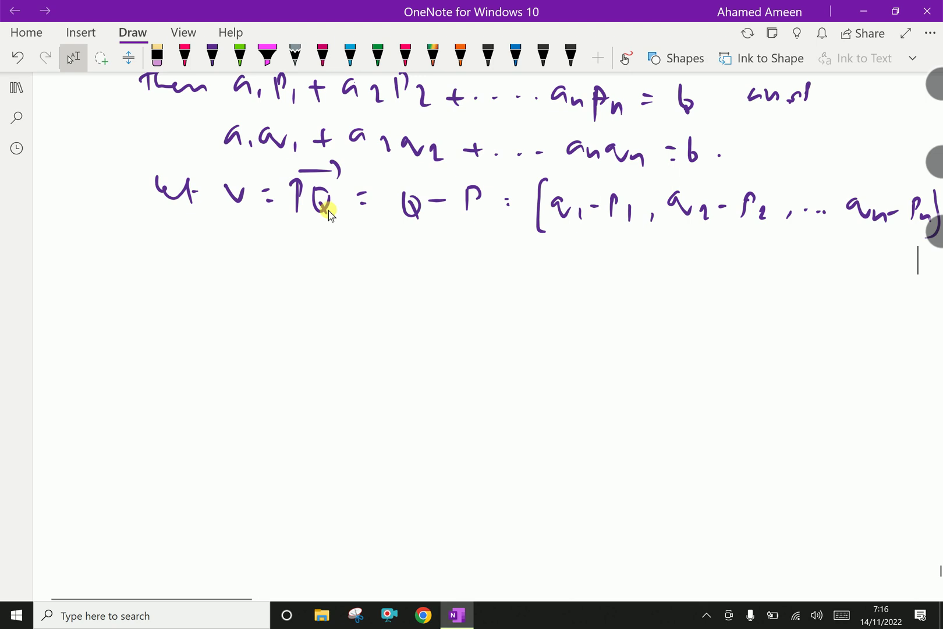
scroll(250, 262, down, 1)
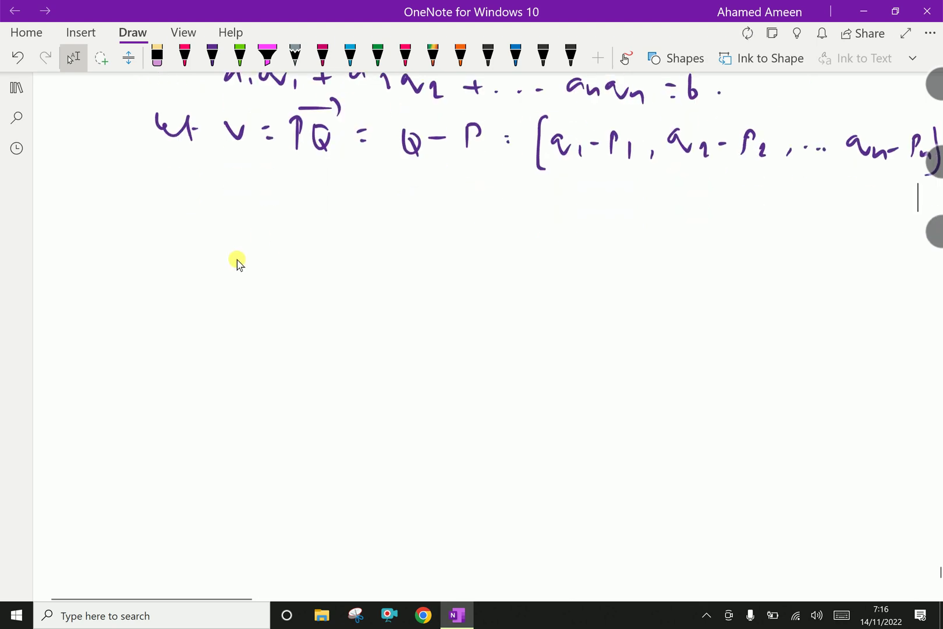
click(212, 56)
drag(136, 184, 165, 176)
mouse_move(150, 178)
mouse_down()
mouse_move(151, 198)
mouse_move(263, 213)
mouse_move(314, 195)
mouse_move(345, 203)
mouse_up()
Step: Continue the line as 'Then u·v = a1'
click(280, 207)
drag(337, 211, 347, 211)
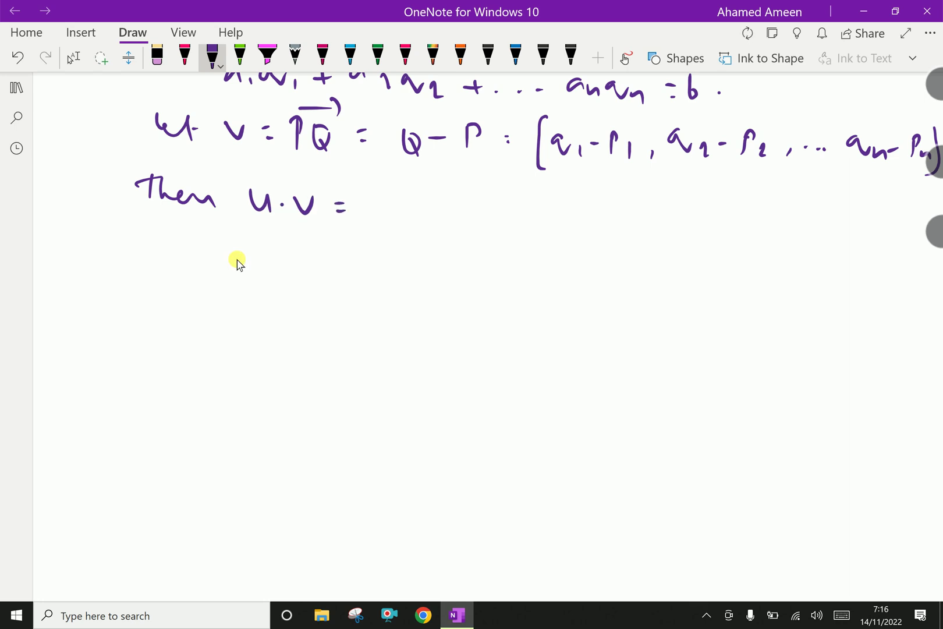
mouse_move(378, 197)
mouse_down()
mouse_move(384, 212)
mouse_move(412, 220)
mouse_up()
click(72, 57)
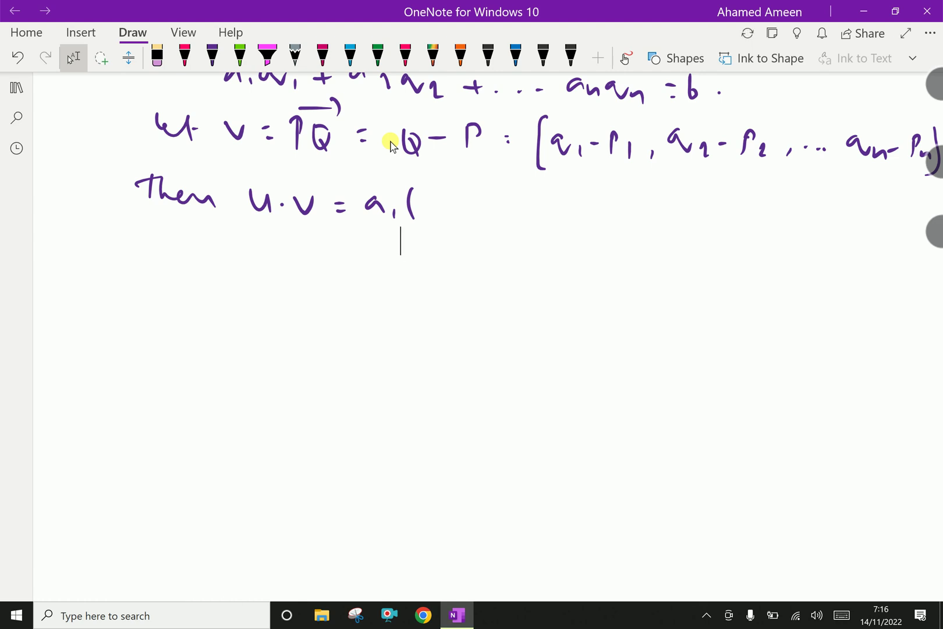
click(211, 58)
Step: Write '(q1 − p1) + a2(q2 − p2' in the expansion
mouse_move(416, 216)
mouse_down()
mouse_move(432, 196)
mouse_move(451, 227)
mouse_up()
mouse_move(461, 219)
mouse_down()
mouse_move(496, 198)
mouse_move(503, 218)
mouse_up()
mouse_move(515, 192)
mouse_down()
mouse_move(517, 233)
mouse_move(556, 213)
mouse_up()
mouse_move(546, 202)
mouse_down()
mouse_move(548, 216)
mouse_move(631, 224)
mouse_up()
mouse_move(644, 208)
mouse_down()
mouse_move(651, 202)
mouse_move(678, 224)
mouse_up()
mouse_move(689, 215)
mouse_down()
mouse_move(716, 226)
mouse_move(727, 213)
mouse_up()
mouse_move(733, 214)
mouse_down()
mouse_move(754, 234)
mouse_move(782, 217)
mouse_up()
Step: Add the third term '+ a3(q3 − p3)' and continuation dots below
mouse_move(776, 204)
mouse_down()
mouse_move(775, 228)
mouse_move(832, 236)
mouse_up()
mouse_move(842, 220)
mouse_down()
mouse_move(854, 217)
mouse_move(858, 230)
mouse_up()
mouse_move(869, 221)
mouse_down()
mouse_move(875, 239)
mouse_move(898, 223)
mouse_up()
drag(904, 218, 902, 238)
mouse_move(905, 219)
mouse_down()
mouse_move(918, 224)
mouse_move(921, 243)
mouse_up()
drag(930, 216, 928, 250)
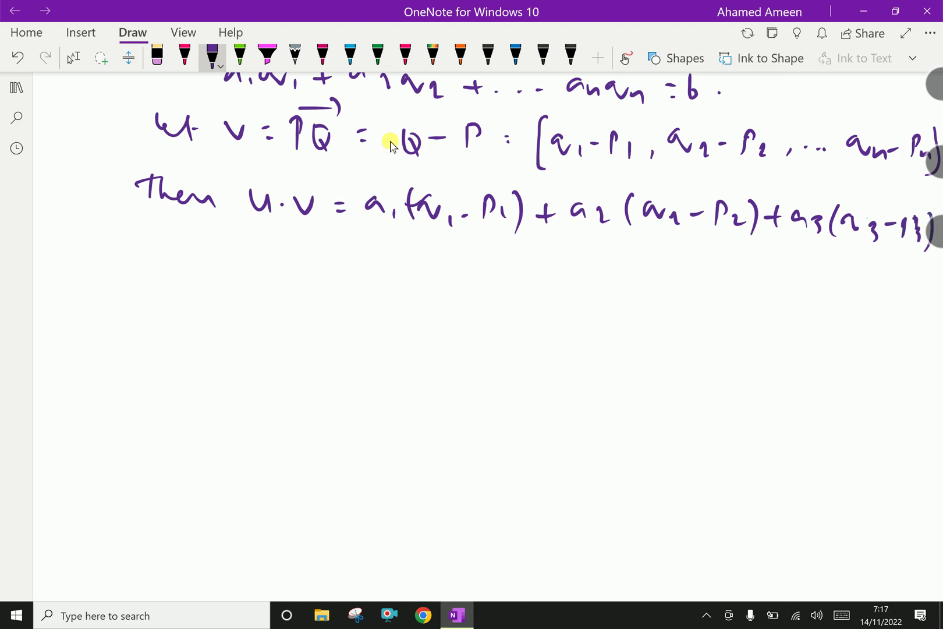
drag(485, 250, 492, 250)
drag(511, 251, 520, 251)
click(536, 251)
click(559, 250)
Step: Finish the expansion with '+ an(qn − pn)'
click(73, 58)
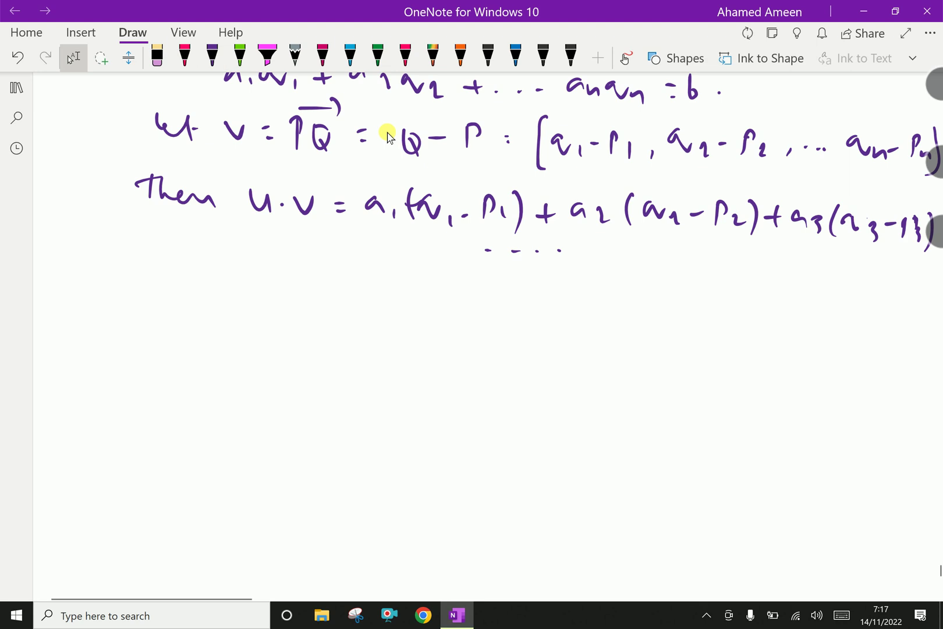
click(550, 273)
scroll(389, 135, down, 1)
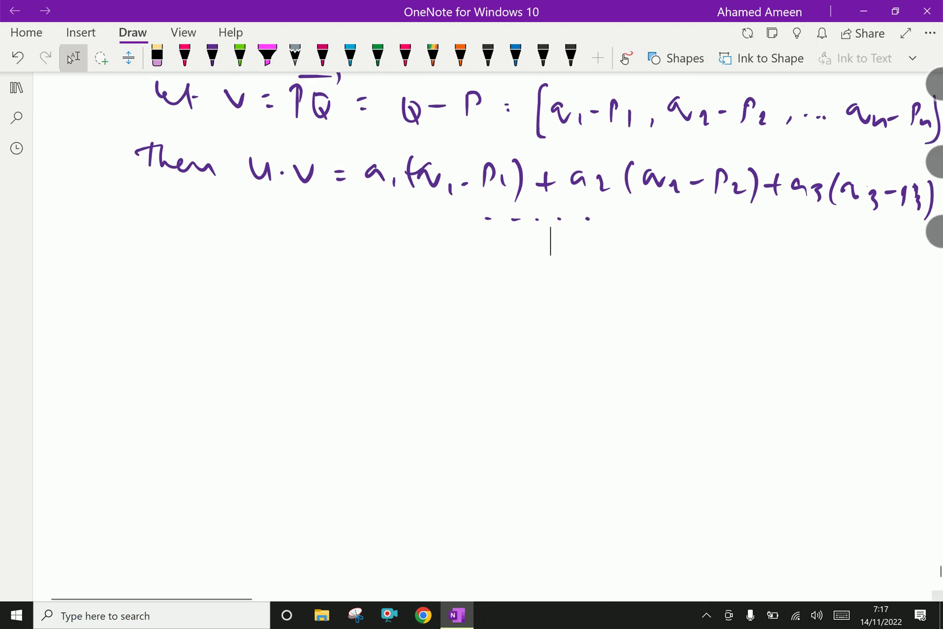
drag(586, 219, 605, 218)
mouse_move(595, 212)
mouse_down()
mouse_move(596, 229)
mouse_move(660, 233)
mouse_up()
mouse_move(674, 211)
mouse_down()
mouse_move(667, 243)
mouse_move(720, 247)
mouse_move(744, 235)
mouse_up()
mouse_move(758, 224)
mouse_down()
mouse_move(759, 244)
mouse_move(760, 233)
mouse_up()
drag(771, 233, 788, 245)
drag(796, 218, 802, 247)
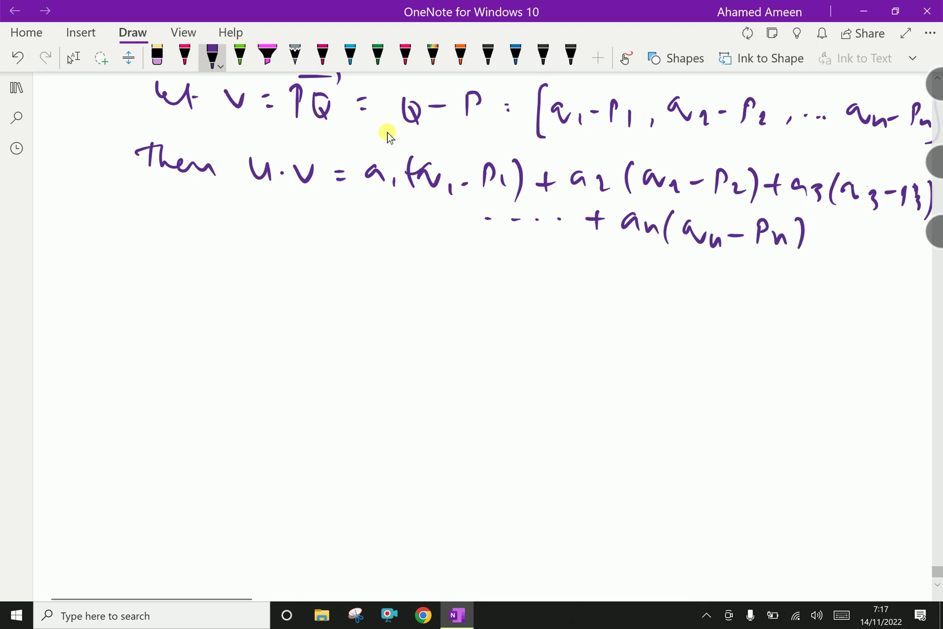
key(Escape)
Step: Start a new line 'u·v = a1q1 + a2q2' further down
scroll(361, 112, down, 1)
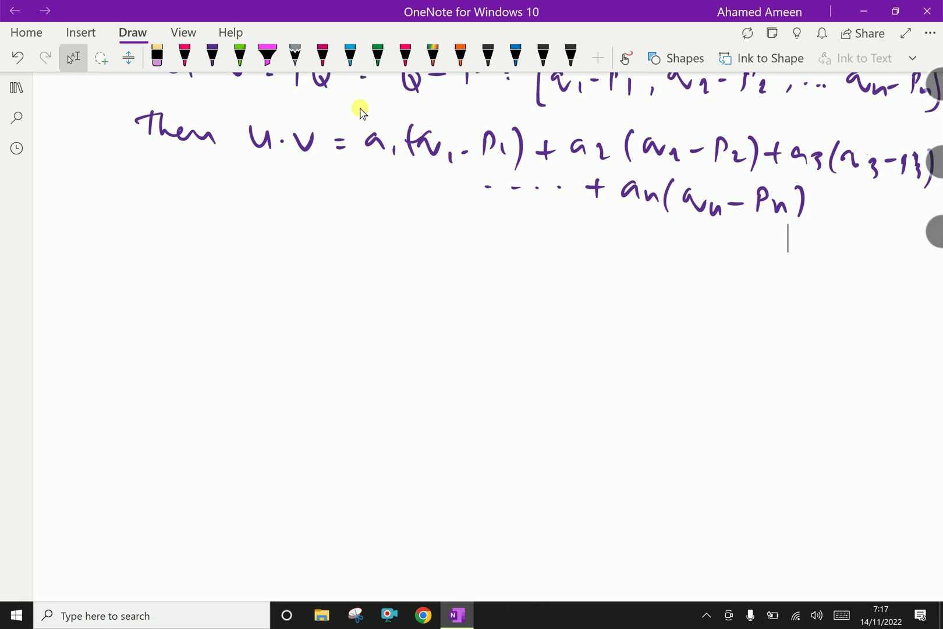
scroll(361, 112, down, 1)
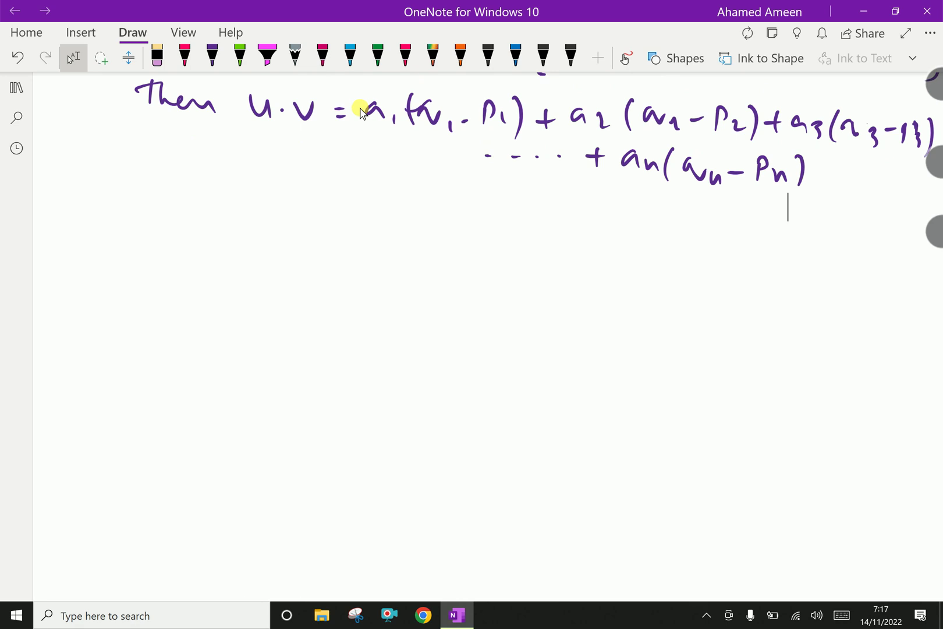
key(alt+d)
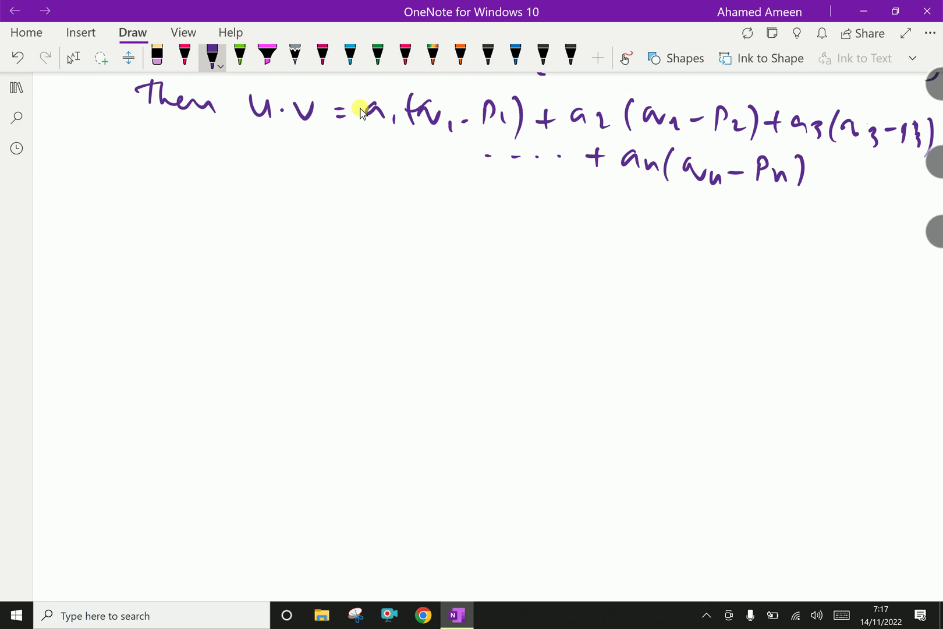
mouse_move(147, 191)
mouse_down()
mouse_move(161, 205)
mouse_move(165, 195)
mouse_move(235, 201)
mouse_up()
click(175, 205)
drag(229, 207, 235, 207)
mouse_move(271, 202)
mouse_down()
mouse_move(274, 217)
mouse_move(335, 226)
mouse_move(361, 217)
mouse_move(460, 232)
mouse_move(485, 226)
mouse_up()
click(452, 219)
Step: Complete the first bracketed sum as (a1q1 + … + anqn)
click(512, 220)
click(526, 220)
mouse_move(569, 215)
mouse_down()
mouse_move(648, 234)
mouse_move(662, 250)
mouse_up()
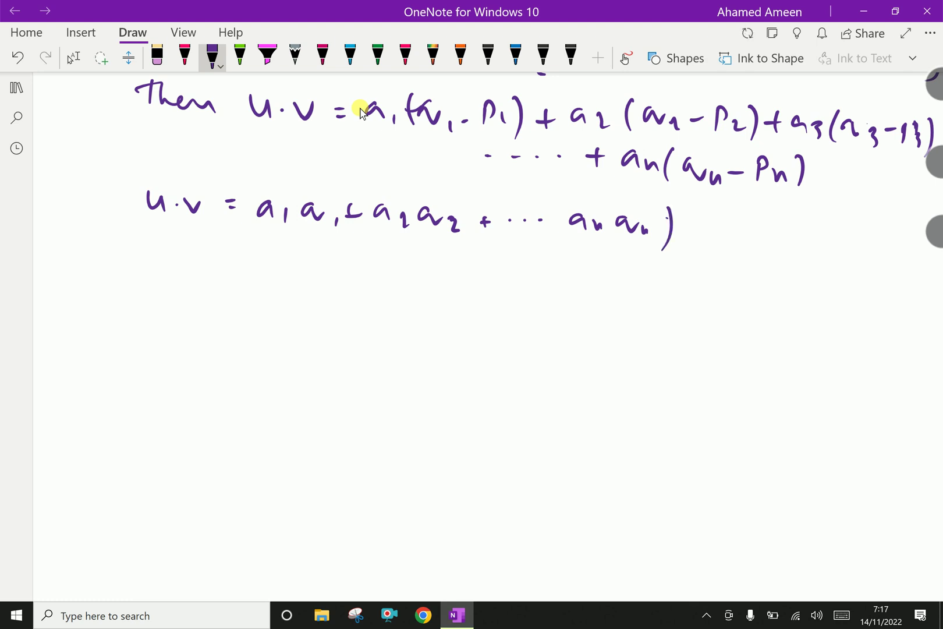
drag(254, 192, 250, 226)
key(Escape)
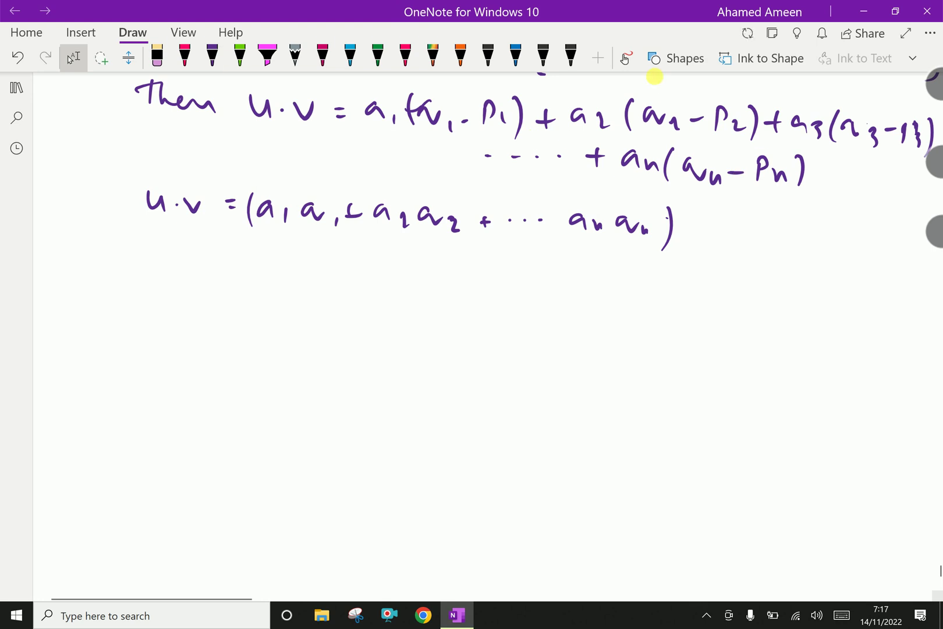
Step: Write the subtracted sum − (a1p1 + a2p2 + … + anpn) on the next line
mouse_move(280, 263)
mouse_down()
mouse_move(299, 261)
mouse_move(309, 284)
mouse_move(367, 268)
mouse_up()
mouse_move(375, 262)
mouse_down()
mouse_move(375, 278)
mouse_move(410, 263)
mouse_move(449, 280)
mouse_up()
mouse_move(464, 260)
mouse_down()
mouse_move(464, 284)
mouse_move(468, 267)
mouse_up()
mouse_move(476, 267)
mouse_down()
mouse_move(486, 285)
mouse_move(521, 273)
mouse_up()
drag(510, 265, 508, 281)
click(530, 276)
click(550, 277)
click(570, 277)
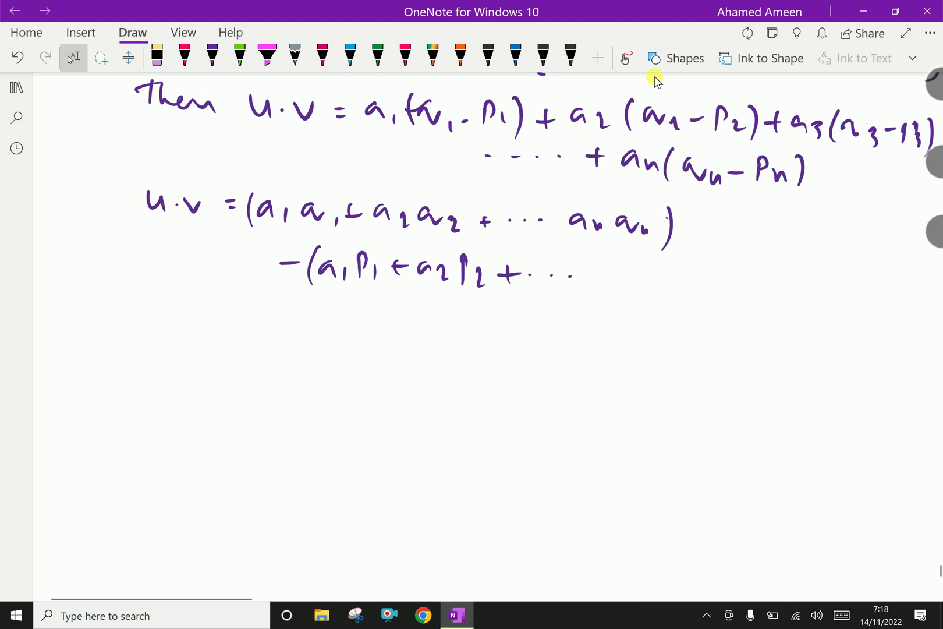
mouse_move(610, 269)
mouse_down()
mouse_move(610, 282)
mouse_move(646, 285)
mouse_up()
mouse_move(657, 276)
mouse_down()
mouse_move(659, 291)
mouse_move(668, 289)
mouse_up()
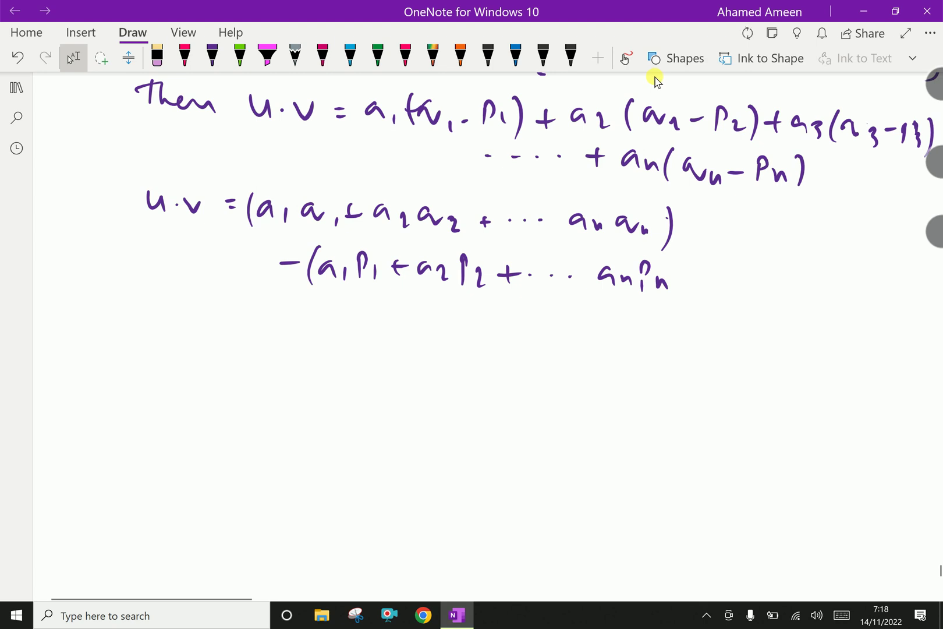
Step: Close the bracket and finish the chain with '= b − b = 0' in purple ink
drag(685, 268, 686, 301)
click(708, 276)
click(708, 289)
drag(744, 262, 748, 288)
click(796, 267)
drag(767, 280, 801, 284)
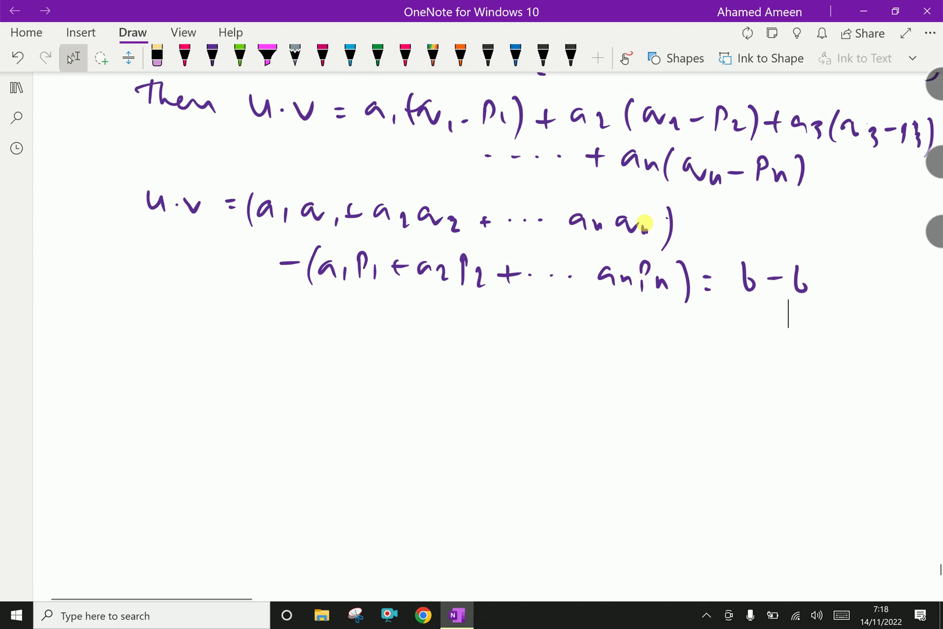
scroll(786, 359, up, 2)
scroll(786, 360, down, 3)
click(212, 57)
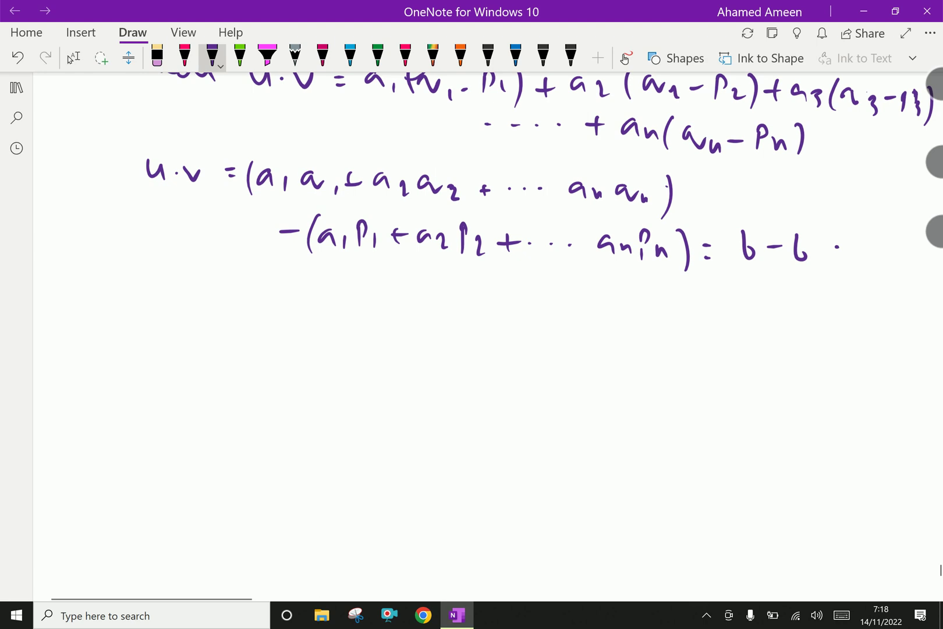
drag(824, 260, 860, 250)
scroll(783, 356, down, 2)
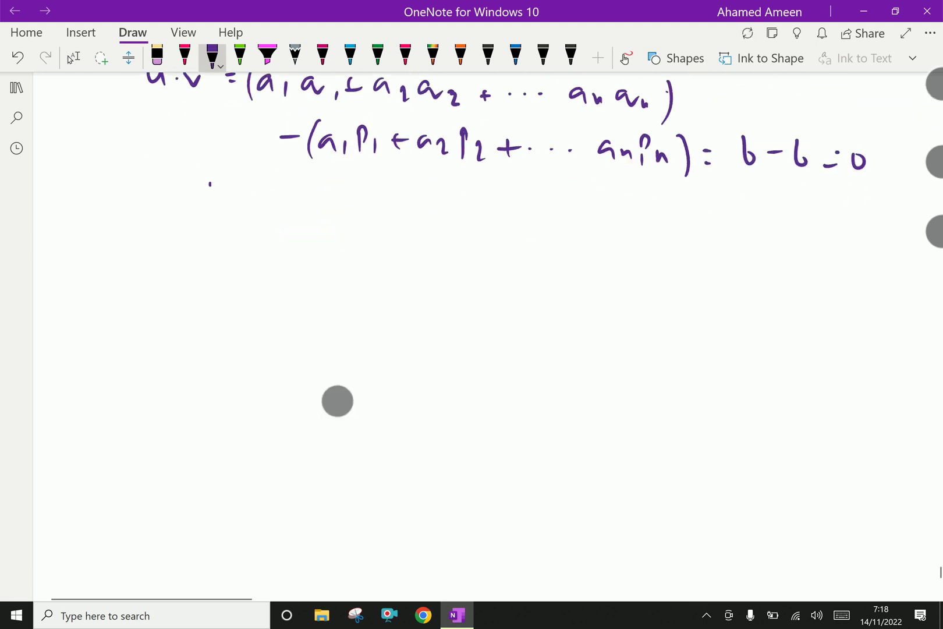
Step: Handwrite 'If u·v = 0' below the equations
drag(204, 175, 215, 174)
mouse_move(209, 180)
mouse_down()
mouse_move(208, 203)
mouse_move(230, 216)
mouse_up()
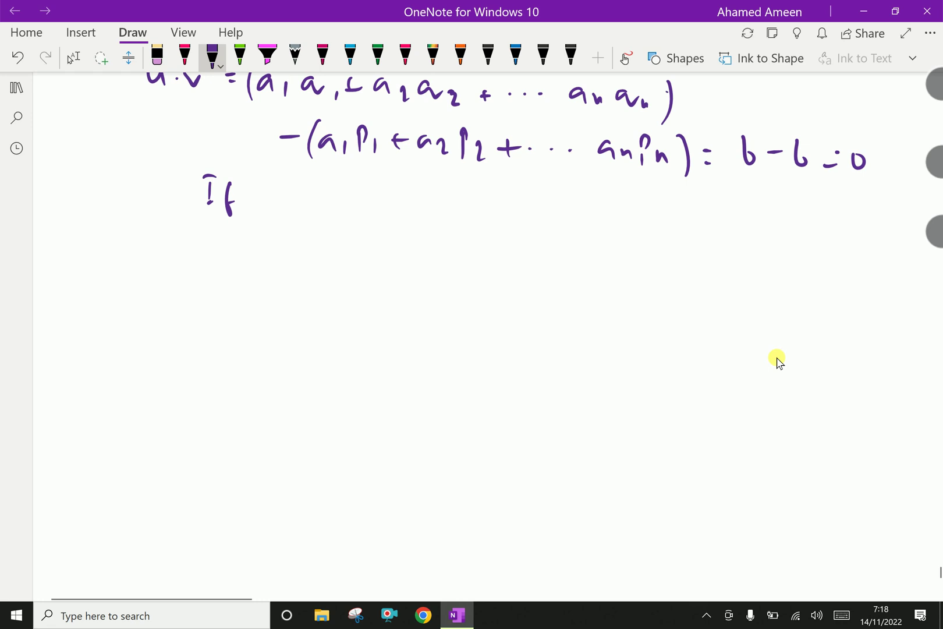
mouse_move(284, 187)
mouse_down()
mouse_move(307, 207)
mouse_move(340, 194)
mouse_move(380, 206)
mouse_up()
click(315, 201)
mouse_move(407, 196)
mouse_down()
mouse_move(406, 206)
mouse_move(415, 198)
mouse_up()
click(434, 217)
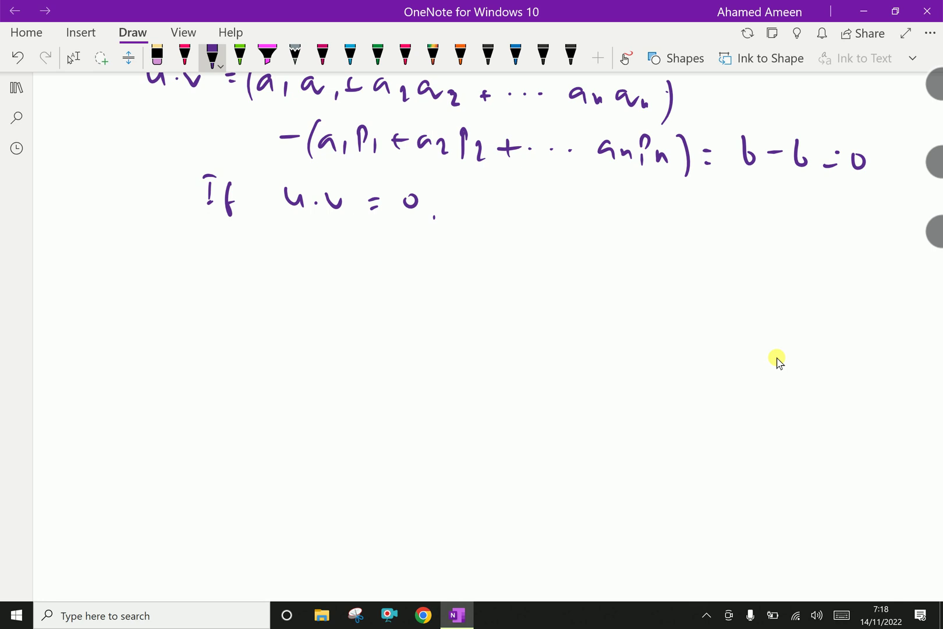
Step: On the line below, write 'v = PQ→ is' with an arrow over PQ
drag(280, 242, 338, 246)
mouse_move(328, 259)
mouse_down()
mouse_move(405, 249)
mouse_move(401, 269)
mouse_up()
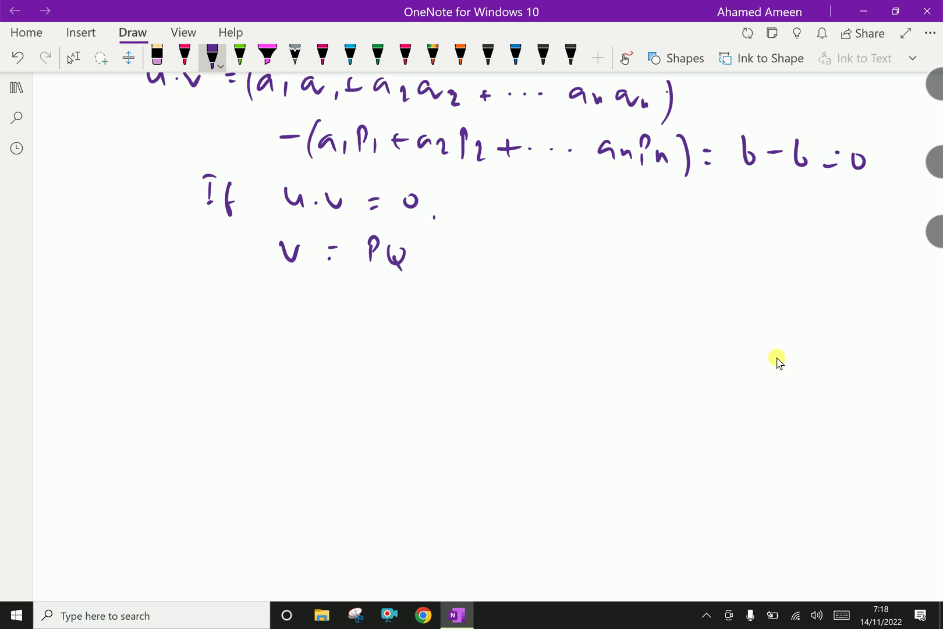
drag(378, 233, 401, 231)
mouse_move(403, 227)
mouse_down()
mouse_move(405, 239)
mouse_move(463, 260)
mouse_up()
click(449, 246)
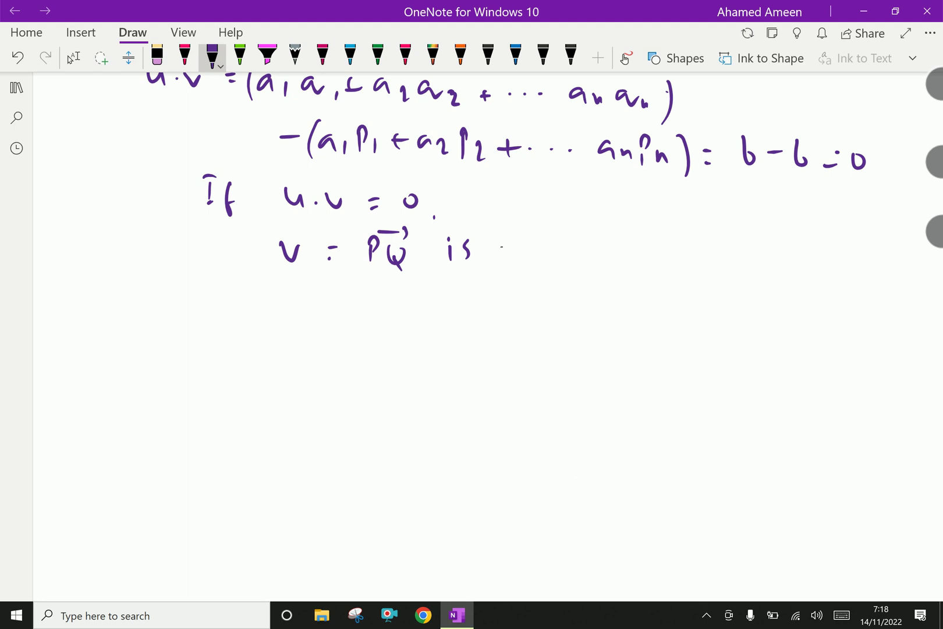
Step: Finish the sentence with 'orthogonal to u.'
drag(507, 245, 504, 247)
mouse_move(509, 244)
mouse_down()
mouse_move(527, 243)
mouse_move(537, 262)
mouse_up()
mouse_move(535, 243)
mouse_down()
mouse_move(551, 240)
mouse_move(564, 262)
mouse_up()
mouse_move(577, 250)
mouse_down()
mouse_move(594, 256)
mouse_move(587, 277)
mouse_up()
drag(612, 249, 653, 263)
drag(674, 241, 673, 265)
drag(683, 210, 682, 218)
drag(677, 494, 742, 493)
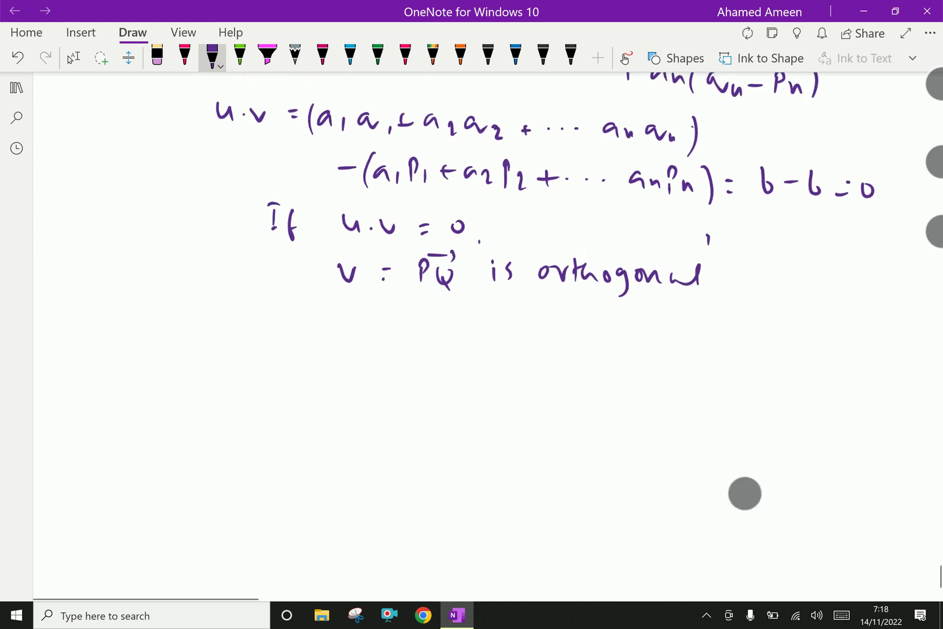
mouse_move(733, 266)
mouse_down()
mouse_move(731, 289)
mouse_move(740, 268)
mouse_up()
drag(751, 271, 809, 278)
click(827, 276)
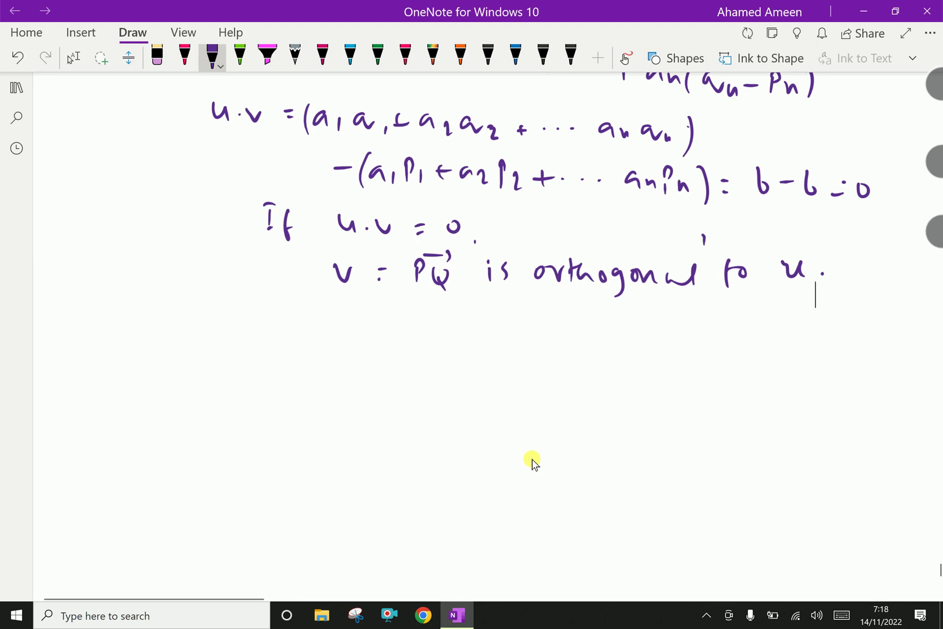
scroll(532, 458, down, 3)
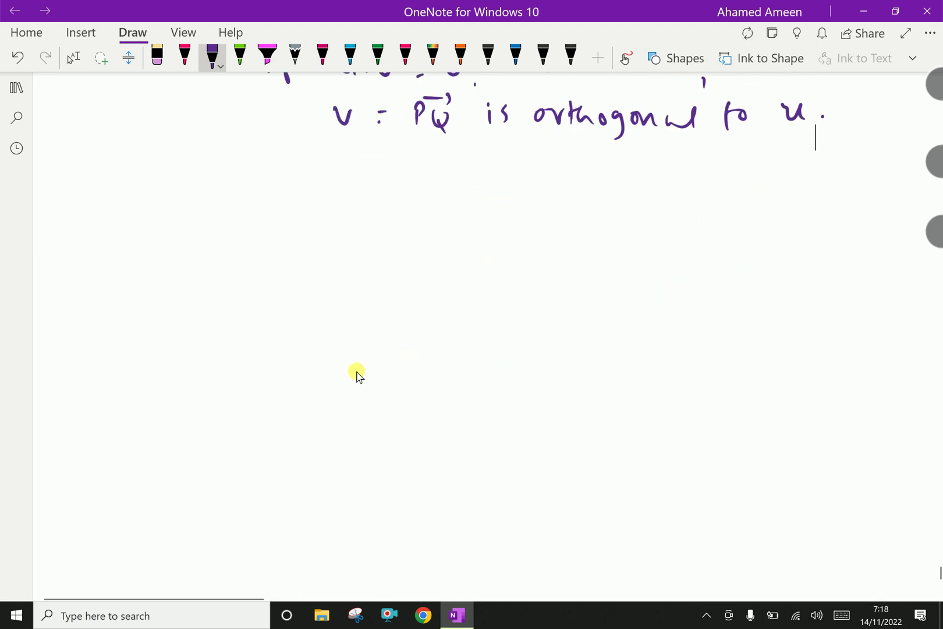
click(184, 56)
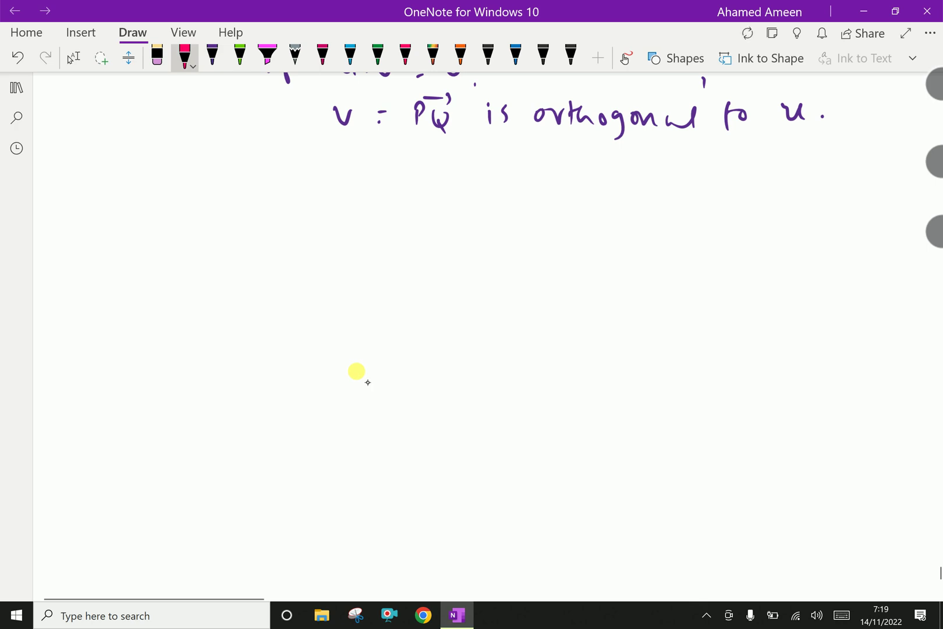
drag(173, 197, 192, 217)
mouse_move(200, 209)
mouse_down()
mouse_move(199, 220)
mouse_move(251, 226)
mouse_up()
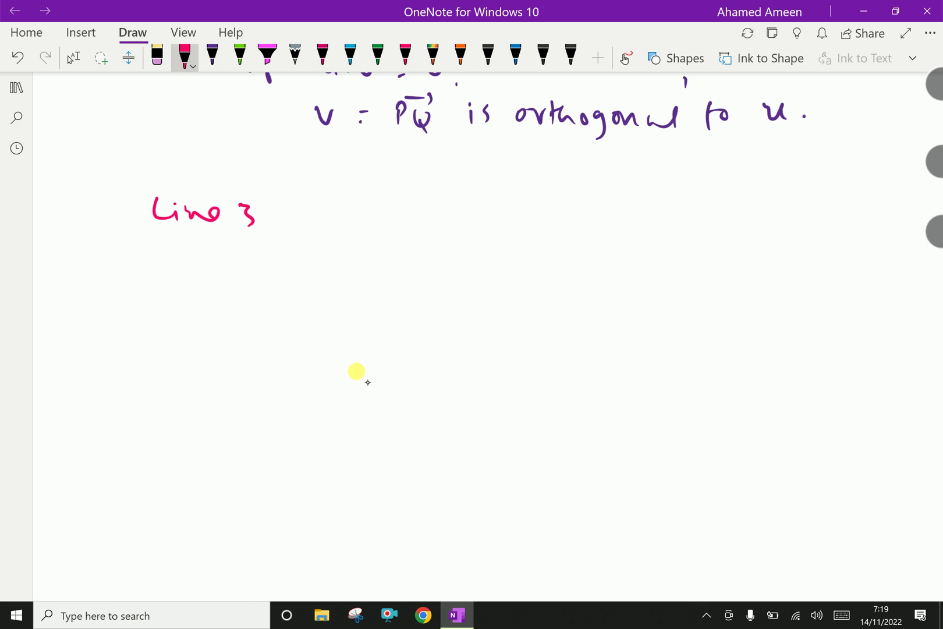
drag(261, 203, 263, 211)
scroll(334, 368, down, 2)
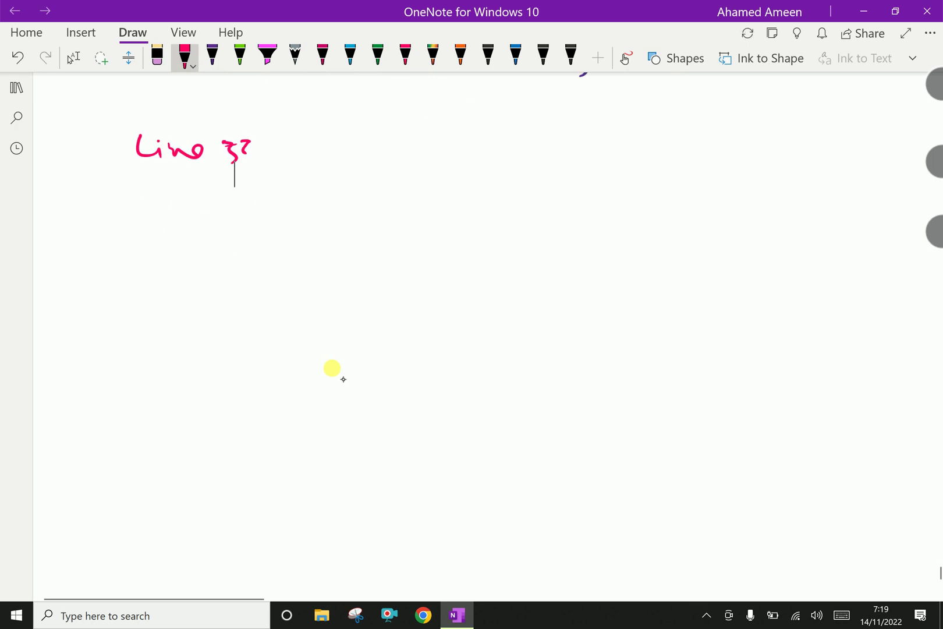
drag(137, 147, 249, 143)
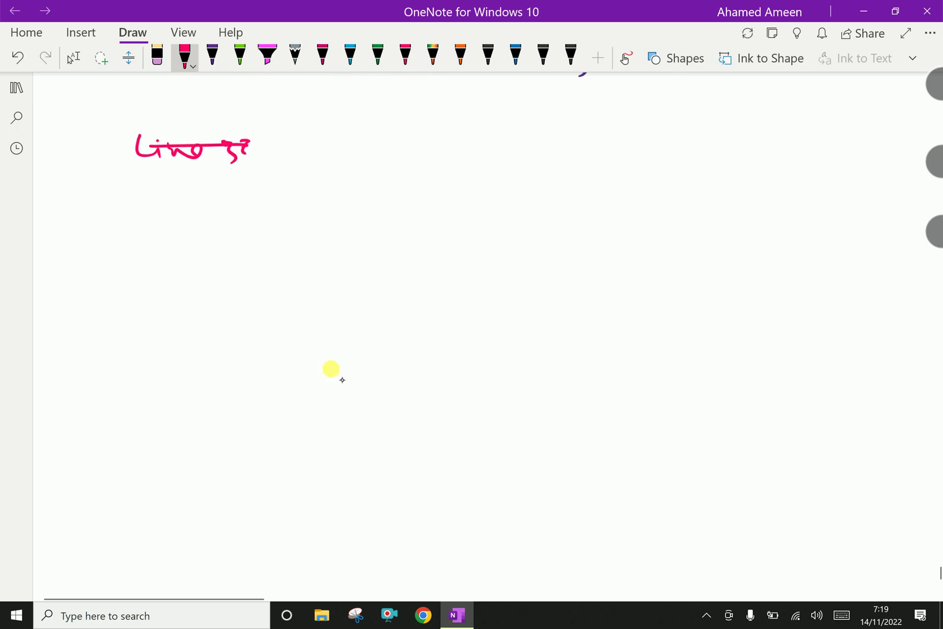
mouse_move(313, 143)
mouse_down()
mouse_move(325, 129)
mouse_move(366, 149)
mouse_move(372, 140)
mouse_move(391, 157)
mouse_move(449, 155)
mouse_move(504, 127)
mouse_move(508, 154)
mouse_move(522, 134)
mouse_up()
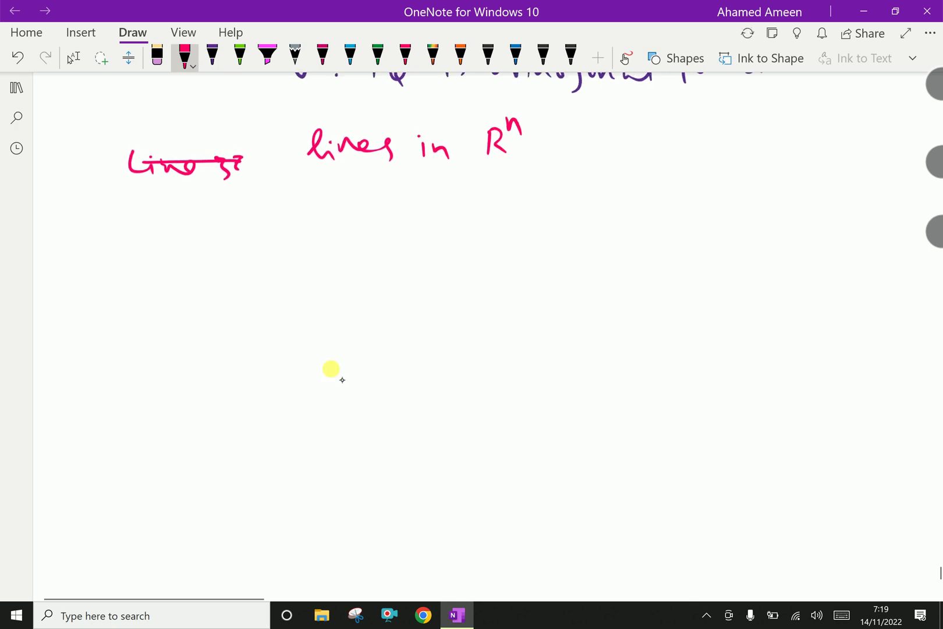
drag(316, 175, 518, 172)
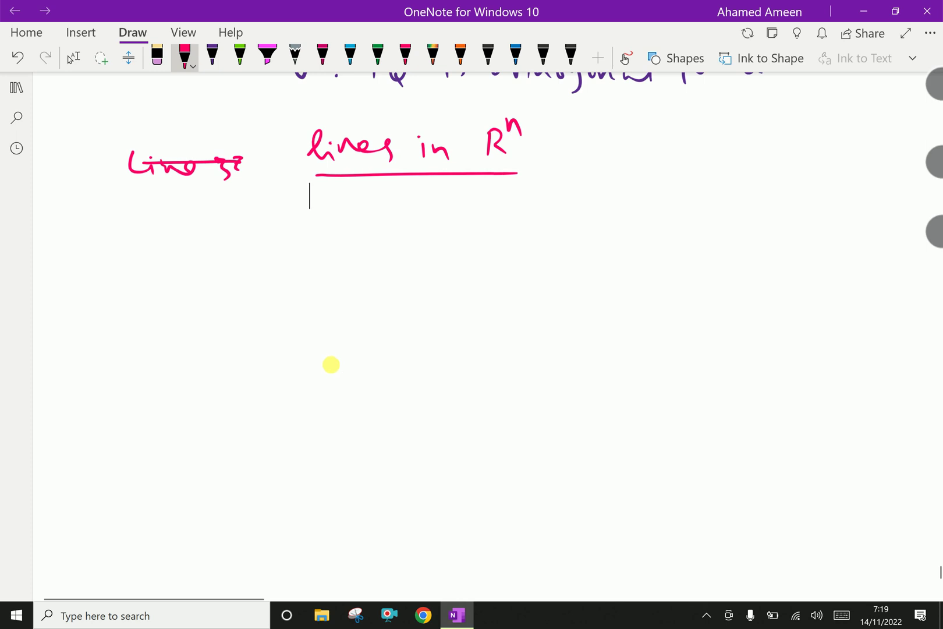
scroll(333, 367, down, 1)
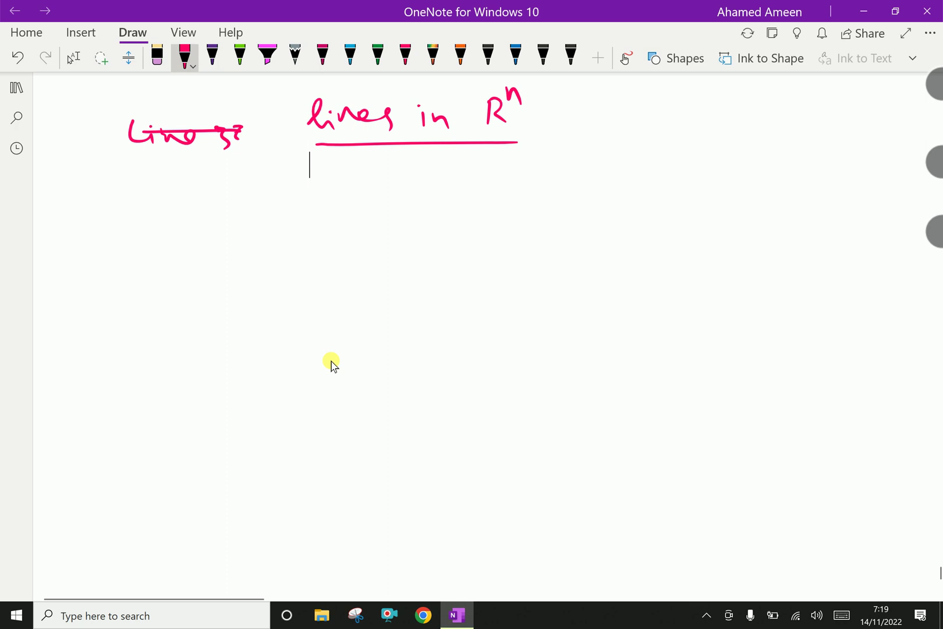
key(Escape)
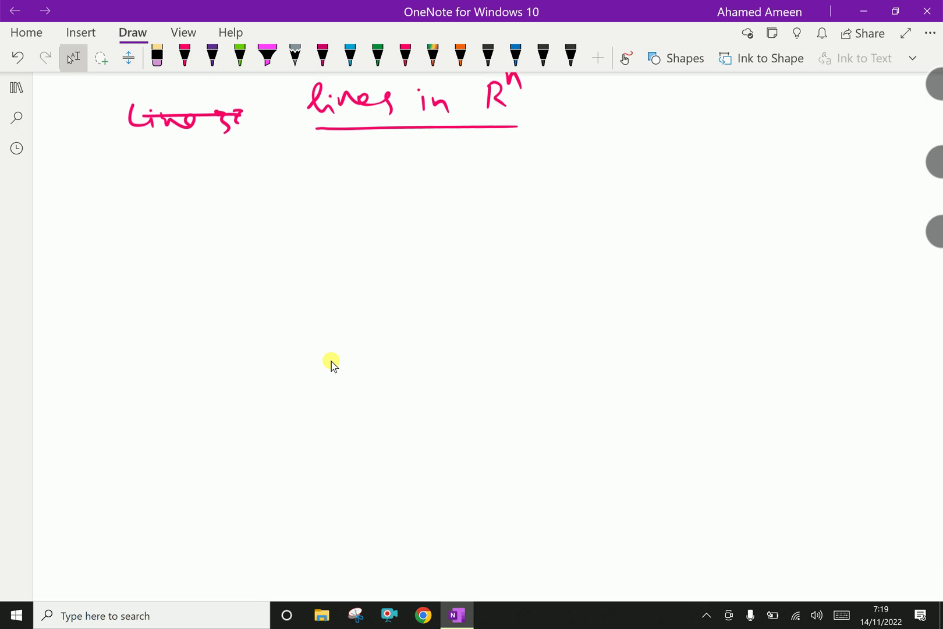
click(191, 191)
Step: Write 'line L passes through P(b1, b2, b3 … bn)' in red ink
mouse_move(191, 205)
mouse_down()
mouse_move(304, 208)
mouse_move(365, 195)
mouse_move(352, 225)
mouse_move(387, 203)
mouse_move(476, 205)
mouse_up()
mouse_move(463, 189)
mouse_down()
mouse_move(483, 185)
mouse_move(511, 205)
mouse_move(538, 198)
mouse_move(550, 218)
mouse_move(575, 205)
mouse_up()
scroll(323, 362, down, 2)
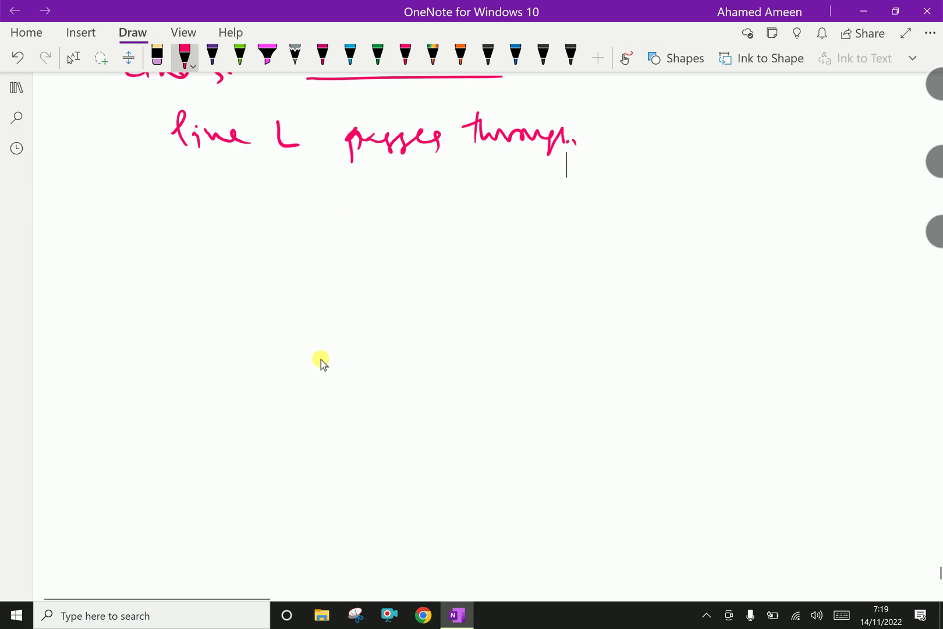
mouse_move(249, 178)
mouse_down()
mouse_move(250, 202)
mouse_move(251, 190)
mouse_up()
mouse_move(279, 177)
mouse_down()
mouse_move(272, 187)
mouse_move(281, 202)
mouse_move(320, 201)
mouse_up()
drag(330, 198, 351, 197)
mouse_move(360, 190)
mouse_down()
mouse_move(380, 205)
mouse_move(405, 196)
mouse_move(419, 212)
mouse_move(446, 195)
mouse_up()
drag(461, 194, 465, 194)
drag(479, 193, 541, 202)
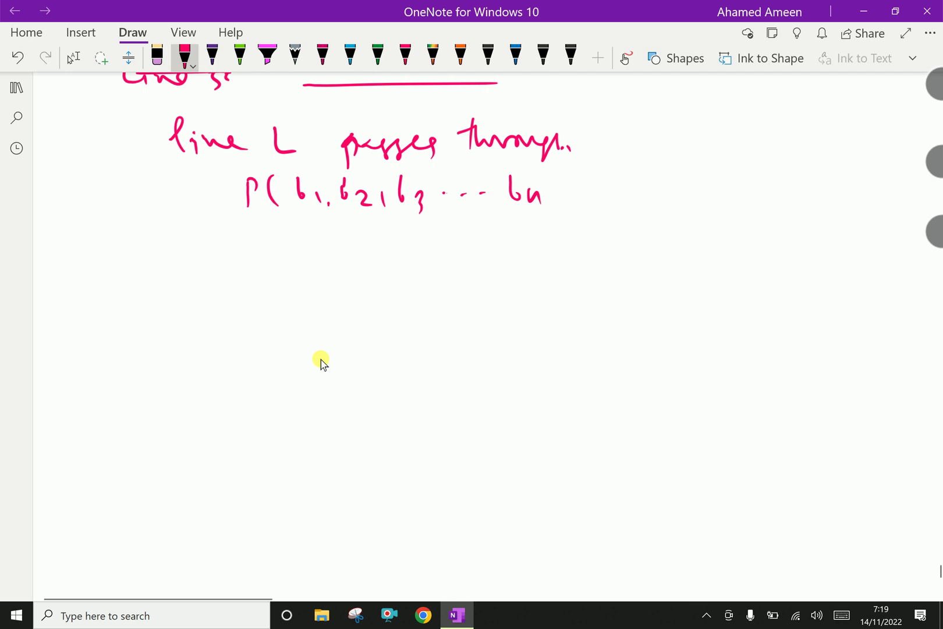
click(522, 223)
mouse_move(590, 178)
mouse_down()
mouse_move(591, 211)
mouse_move(793, 170)
mouse_move(828, 197)
mouse_move(896, 195)
mouse_up()
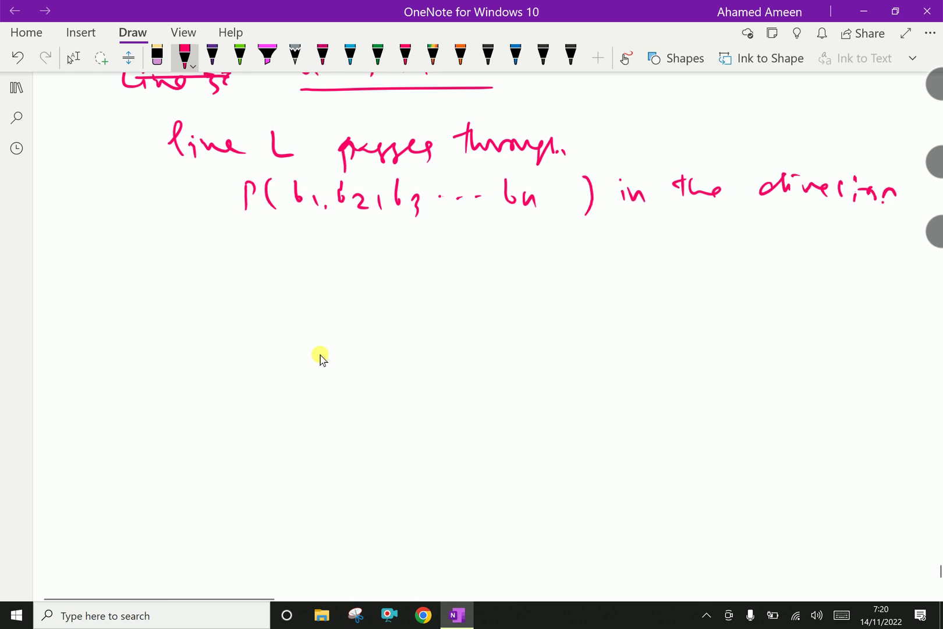
scroll(320, 355, down, 3)
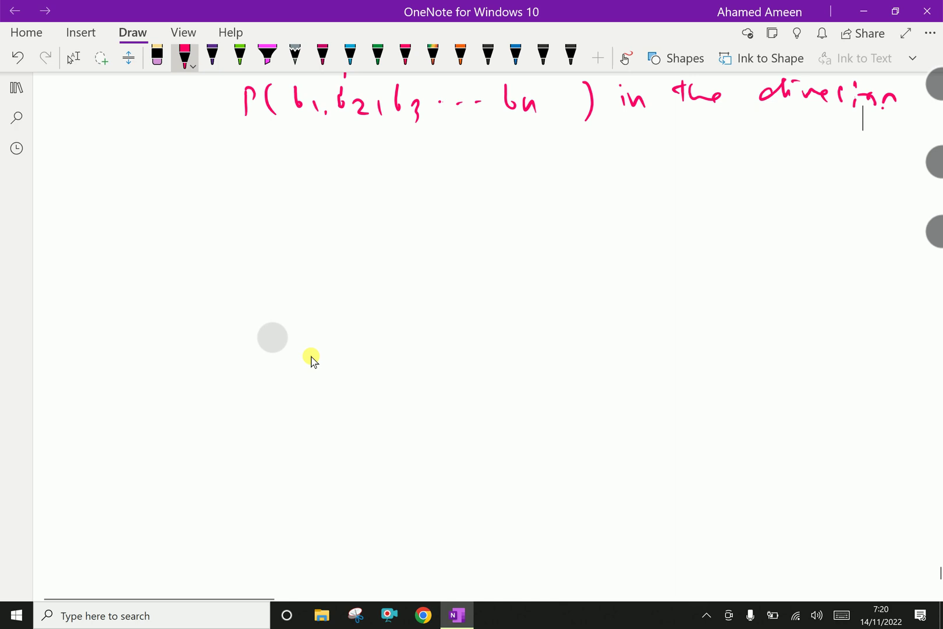
Step: On the next line, write 'of non-zero vector u: ('
drag(129, 149, 128, 148)
drag(145, 135, 140, 172)
mouse_move(181, 144)
mouse_down()
mouse_move(208, 158)
mouse_move(270, 156)
mouse_up()
mouse_move(275, 158)
mouse_down()
mouse_move(278, 143)
mouse_move(291, 163)
mouse_move(429, 153)
mouse_move(432, 169)
mouse_up()
drag(435, 161, 461, 162)
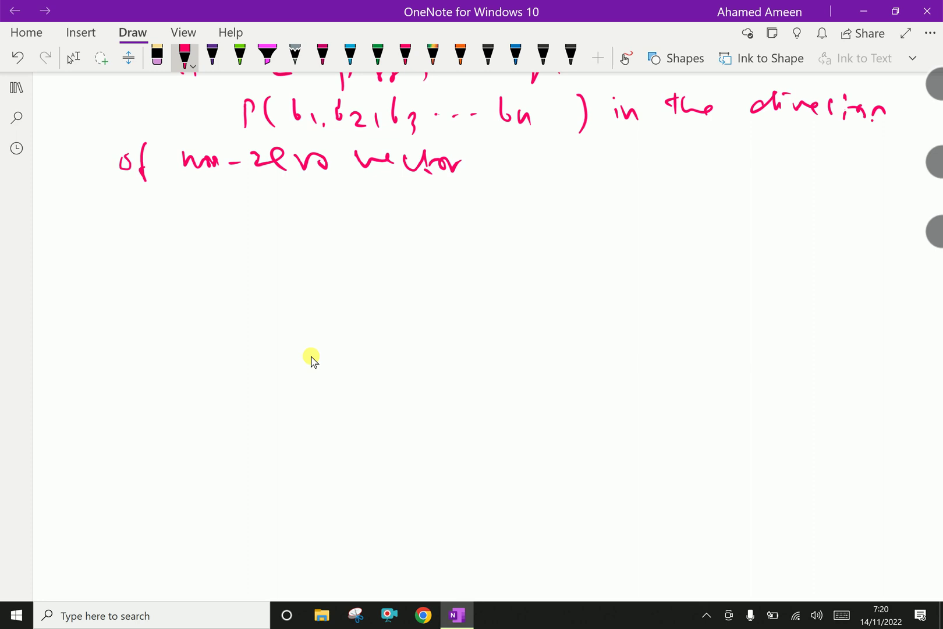
mouse_move(505, 155)
mouse_down()
mouse_move(579, 179)
mouse_move(656, 160)
mouse_move(681, 186)
mouse_move(725, 177)
mouse_up()
click(540, 164)
click(541, 175)
Step: Fill in the vector components a1, a2, a3 … an and close the list
click(619, 174)
mouse_move(725, 172)
mouse_down()
mouse_move(734, 172)
mouse_move(731, 188)
mouse_up()
click(743, 184)
click(759, 183)
click(777, 182)
drag(798, 175, 876, 194)
click(848, 167)
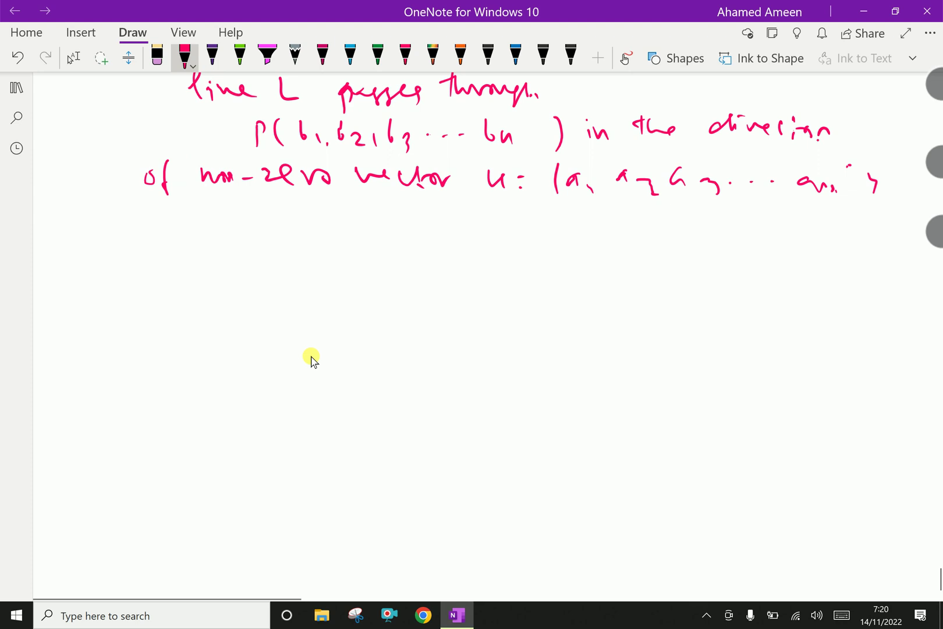
scroll(312, 358, down, 1)
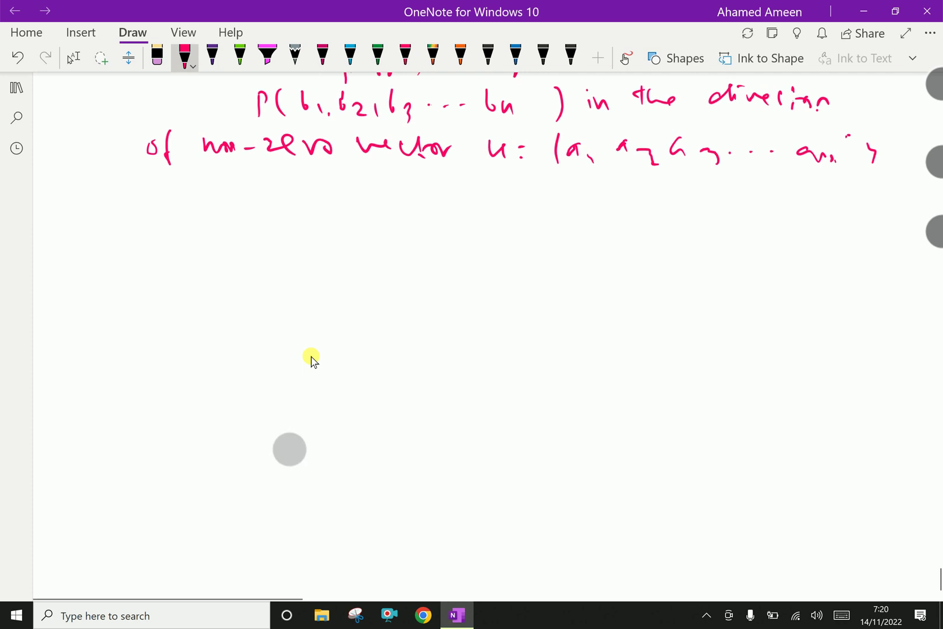
Step: Write the vector line equation x = P + tu
mouse_move(162, 224)
mouse_down()
mouse_move(170, 213)
mouse_move(201, 236)
mouse_up()
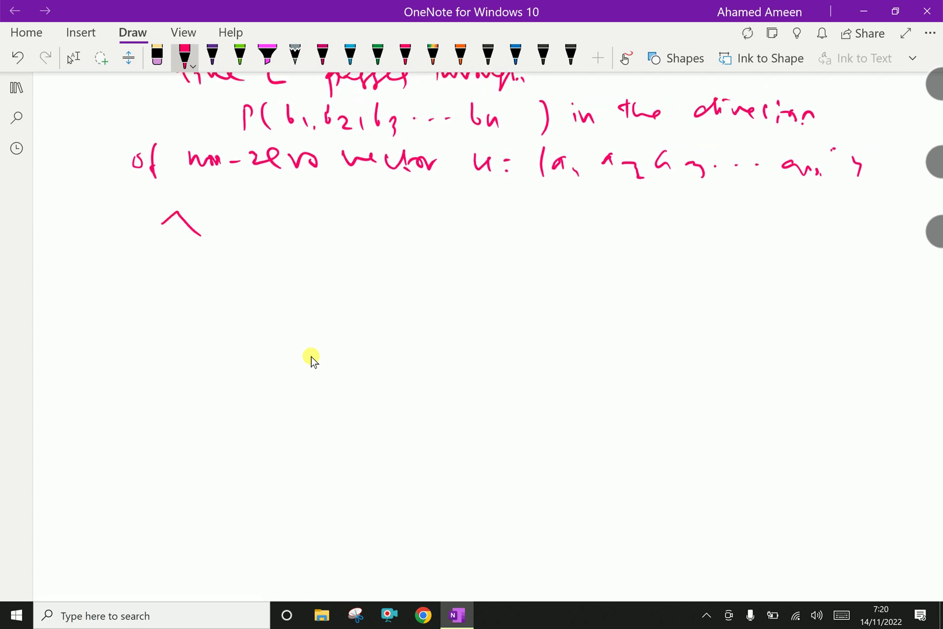
scroll(313, 359, down, 3)
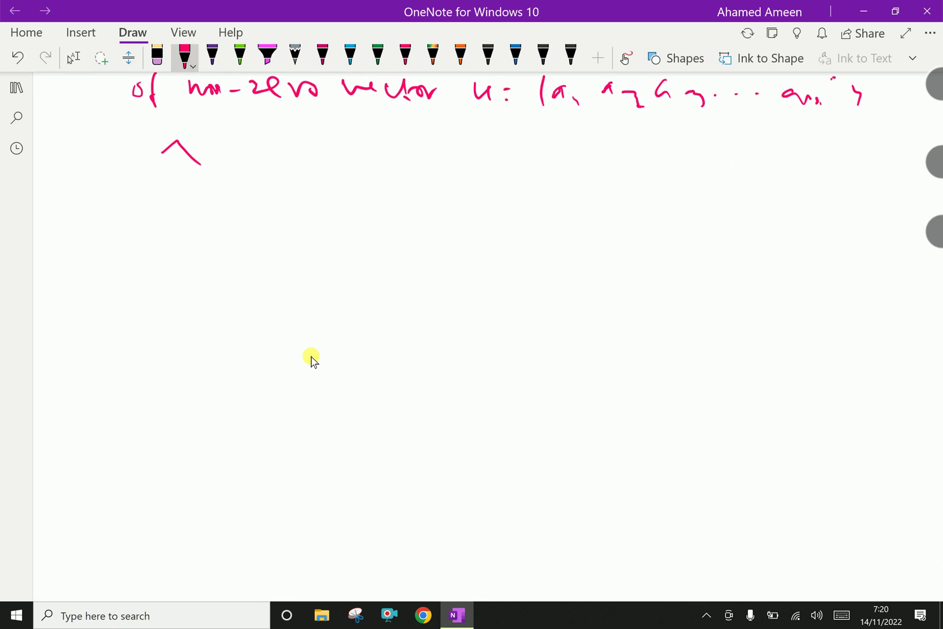
drag(290, 157, 317, 172)
mouse_move(313, 153)
mouse_down()
mouse_move(302, 172)
mouse_move(353, 161)
mouse_move(357, 173)
mouse_move(388, 185)
mouse_move(388, 169)
mouse_move(432, 175)
mouse_move(419, 198)
mouse_up()
click(408, 173)
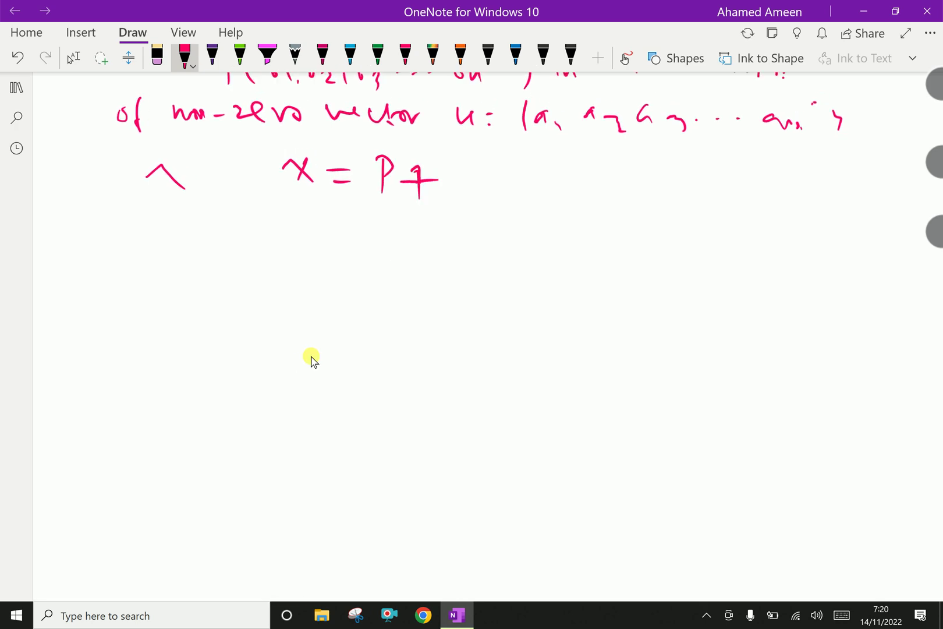
mouse_move(478, 160)
mouse_down()
mouse_move(479, 195)
mouse_move(512, 193)
mouse_up()
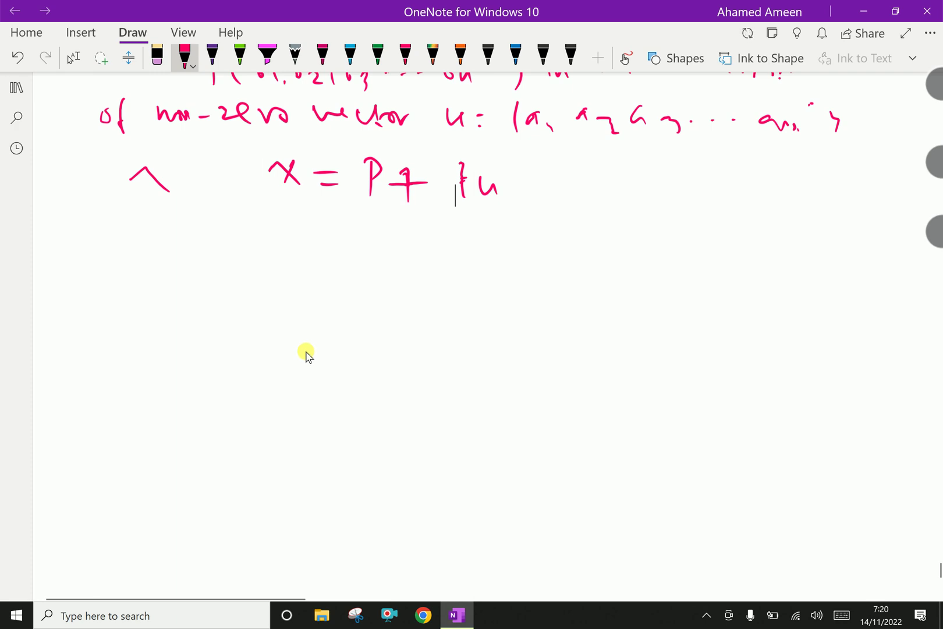
key(Escape)
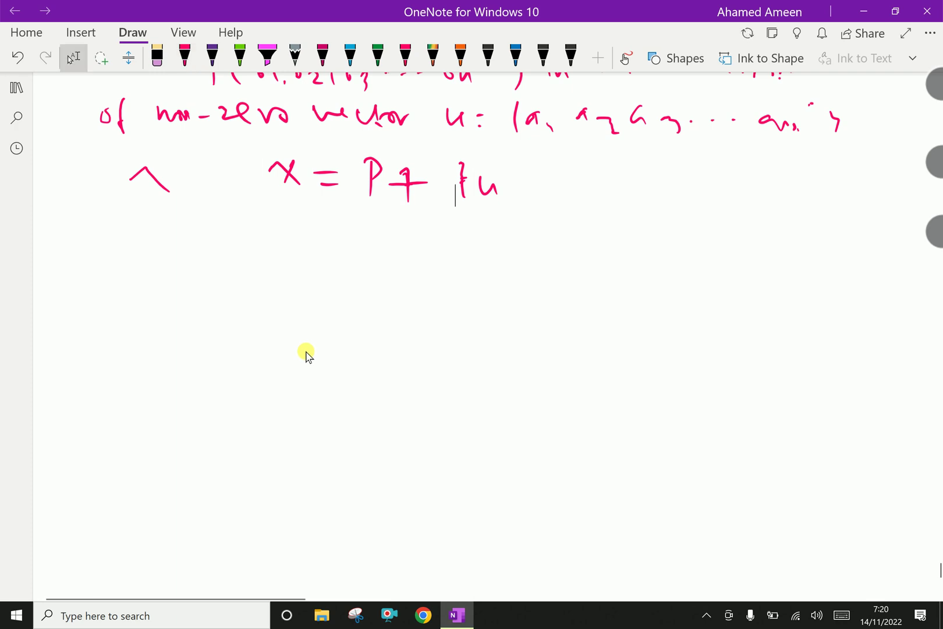
Step: With the red pen, write the first component equation x1 = a1t + b1
scroll(307, 355, down, 1)
scroll(307, 355, down, 1)
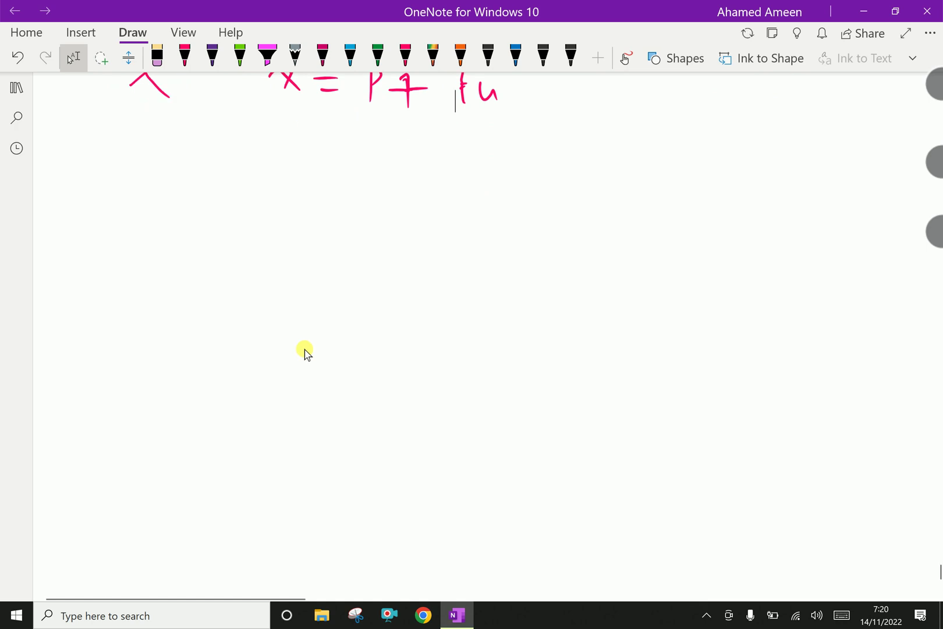
scroll(480, 366, up, 1)
click(185, 56)
mouse_move(371, 147)
mouse_down()
mouse_move(400, 169)
mouse_move(426, 150)
mouse_up()
drag(417, 161, 460, 160)
mouse_move(471, 157)
mouse_down()
mouse_move(473, 167)
mouse_move(493, 168)
mouse_up()
mouse_move(484, 152)
mouse_down()
mouse_move(525, 159)
mouse_move(515, 170)
mouse_move(547, 171)
mouse_up()
drag(567, 162, 563, 176)
Step: Write x2 = a2t + b2 followed by dots for the omitted equations
drag(381, 192, 395, 212)
mouse_move(399, 194)
mouse_down()
mouse_move(396, 210)
mouse_move(414, 217)
mouse_up()
drag(434, 204, 435, 205)
drag(434, 215, 457, 210)
mouse_move(469, 202)
mouse_down()
mouse_move(469, 211)
mouse_move(490, 217)
mouse_up()
drag(499, 189, 499, 217)
drag(494, 204, 506, 201)
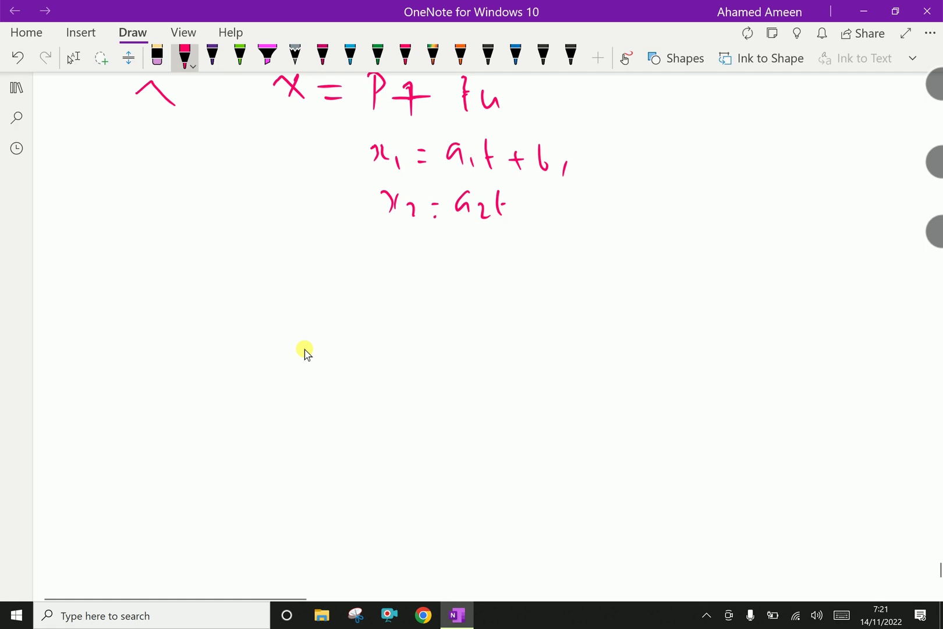
drag(521, 204, 533, 204)
mouse_move(531, 193)
mouse_down()
mouse_move(529, 215)
mouse_move(555, 210)
mouse_up()
drag(569, 203, 586, 217)
click(400, 240)
mouse_move(428, 243)
mouse_down()
mouse_move(402, 283)
mouse_move(415, 283)
mouse_up()
Step: Write the last component equation xn = ant + bn
drag(425, 276, 438, 285)
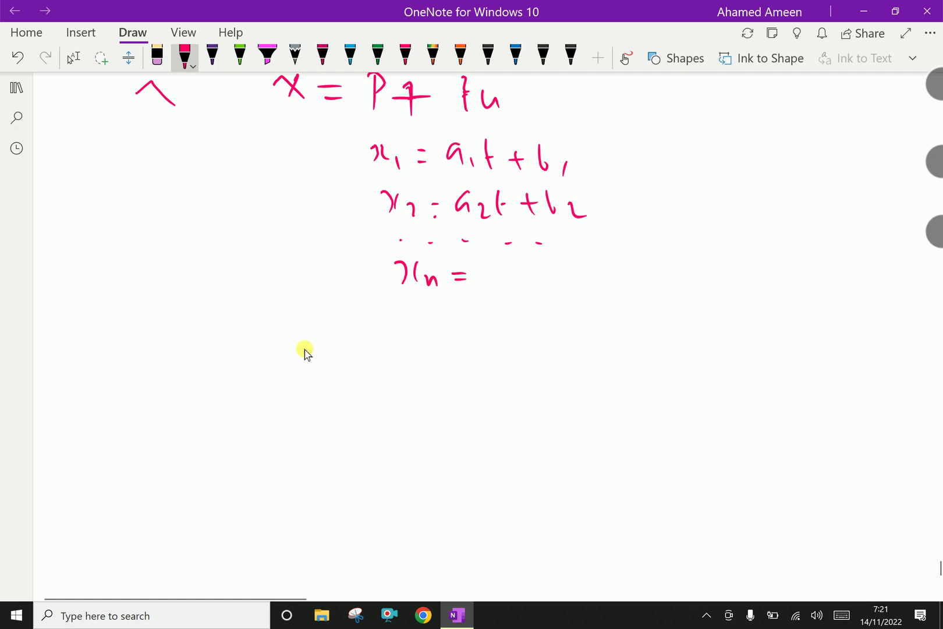
mouse_move(488, 266)
mouse_down()
mouse_move(494, 284)
mouse_move(509, 269)
mouse_up()
mouse_move(513, 289)
mouse_down()
mouse_move(523, 279)
mouse_move(527, 291)
mouse_up()
drag(538, 265, 538, 293)
drag(535, 283, 573, 280)
mouse_move(558, 269)
mouse_down()
mouse_move(558, 291)
mouse_move(618, 289)
mouse_up()
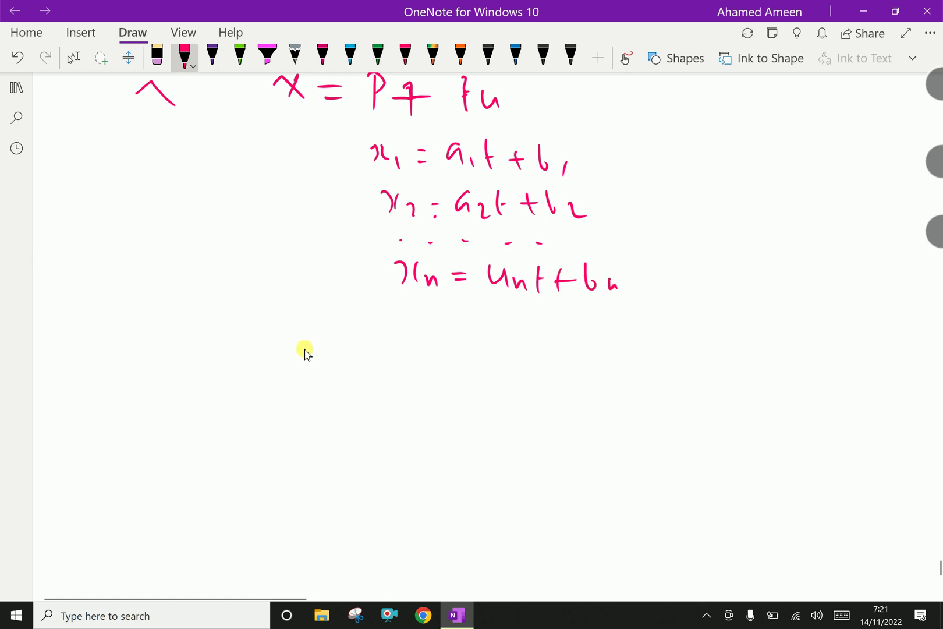
scroll(306, 353, down, 2)
Step: Summarise the components as L(t) = aᵢt + bᵢ
drag(458, 453, 468, 462)
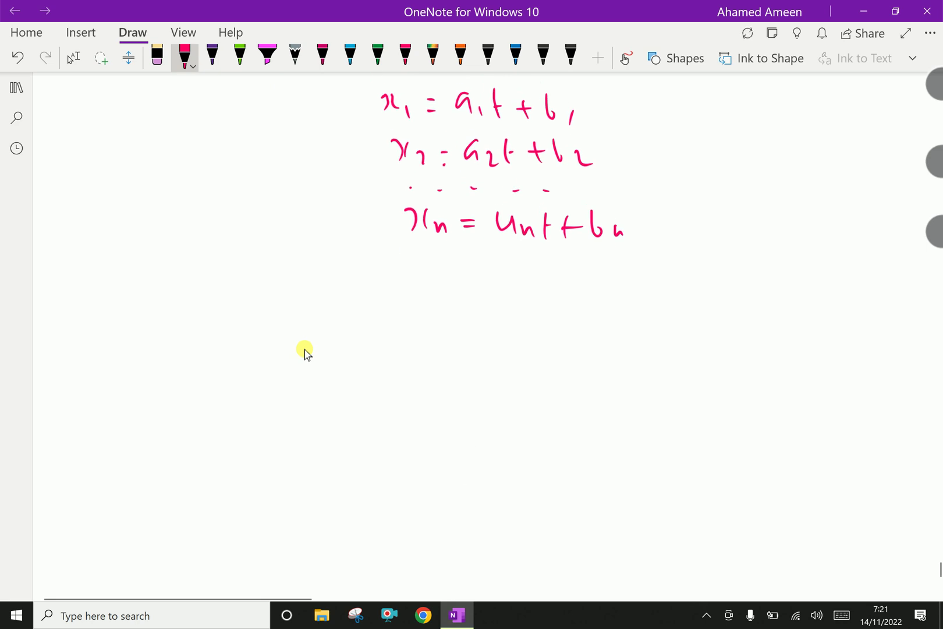
mouse_move(356, 262)
mouse_down()
mouse_move(386, 290)
mouse_move(402, 289)
mouse_up()
mouse_move(408, 276)
mouse_down()
mouse_move(438, 290)
mouse_move(481, 278)
mouse_up()
mouse_move(473, 285)
mouse_down()
mouse_move(527, 270)
mouse_move(550, 296)
mouse_move(579, 278)
mouse_move(618, 284)
mouse_up()
mouse_move(610, 274)
mouse_down()
mouse_move(610, 294)
mouse_move(642, 290)
mouse_up()
drag(650, 288, 649, 301)
click(657, 281)
click(678, 292)
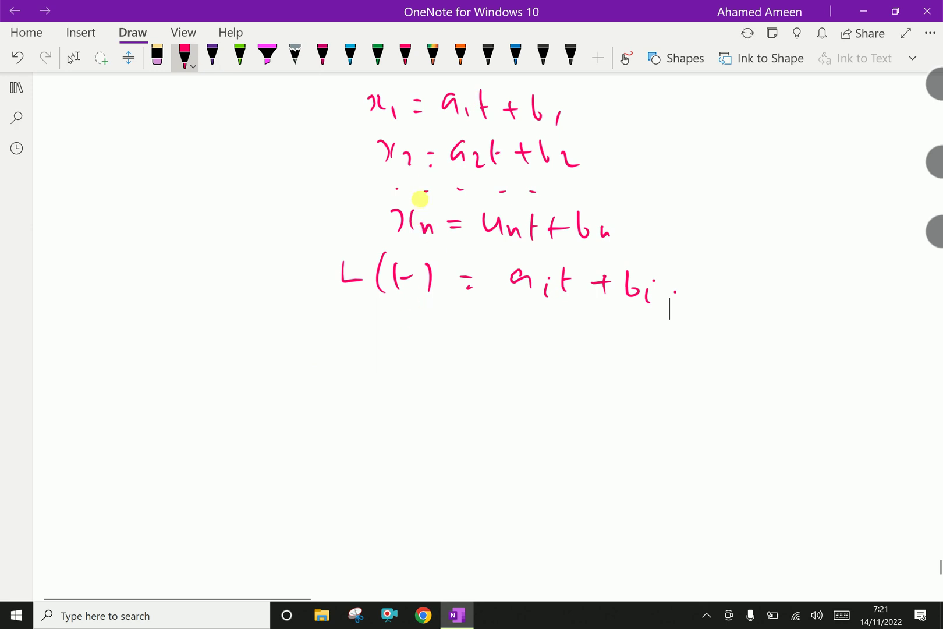
Step: Handwrite 'where t is parameter.' below the L(t) equation
key(Escape)
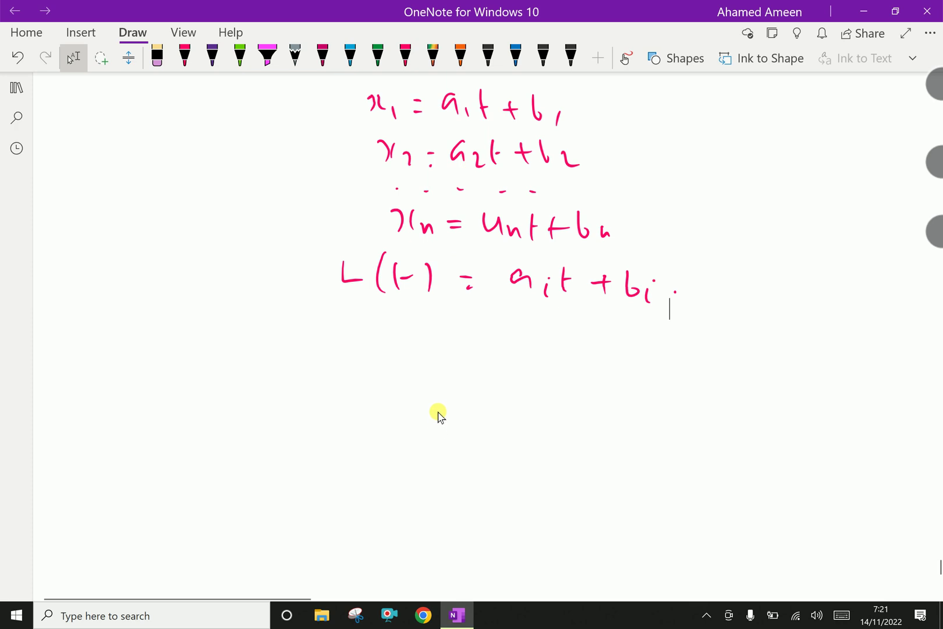
scroll(440, 414, down, 2)
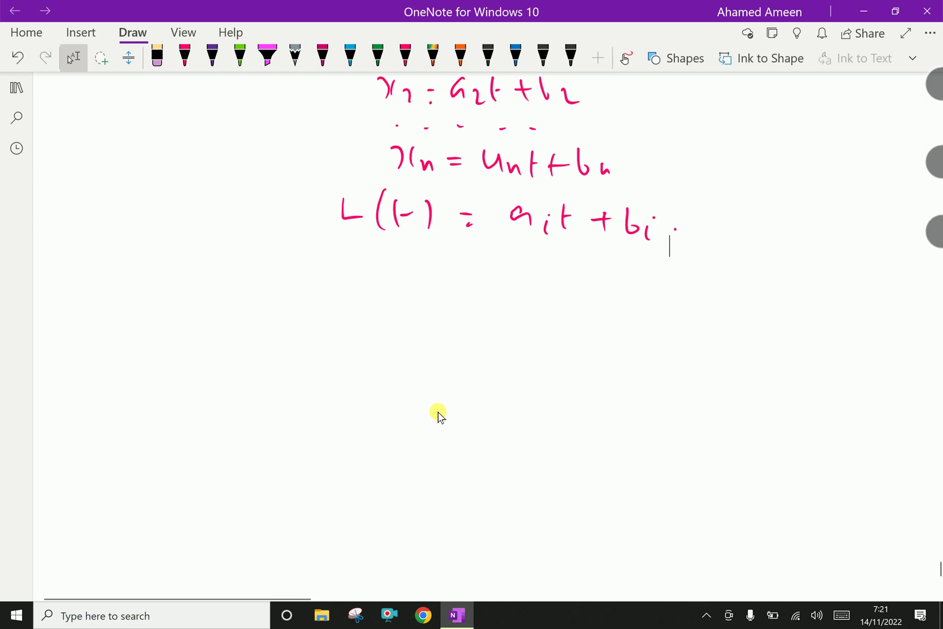
drag(212, 264, 294, 286)
drag(339, 260, 340, 292)
drag(336, 277, 384, 287)
drag(403, 275, 400, 290)
mouse_move(454, 271)
mouse_down()
mouse_move(451, 305)
mouse_move(508, 280)
mouse_move(527, 292)
mouse_up()
mouse_move(539, 279)
mouse_down()
mouse_move(602, 295)
mouse_move(645, 288)
mouse_up()
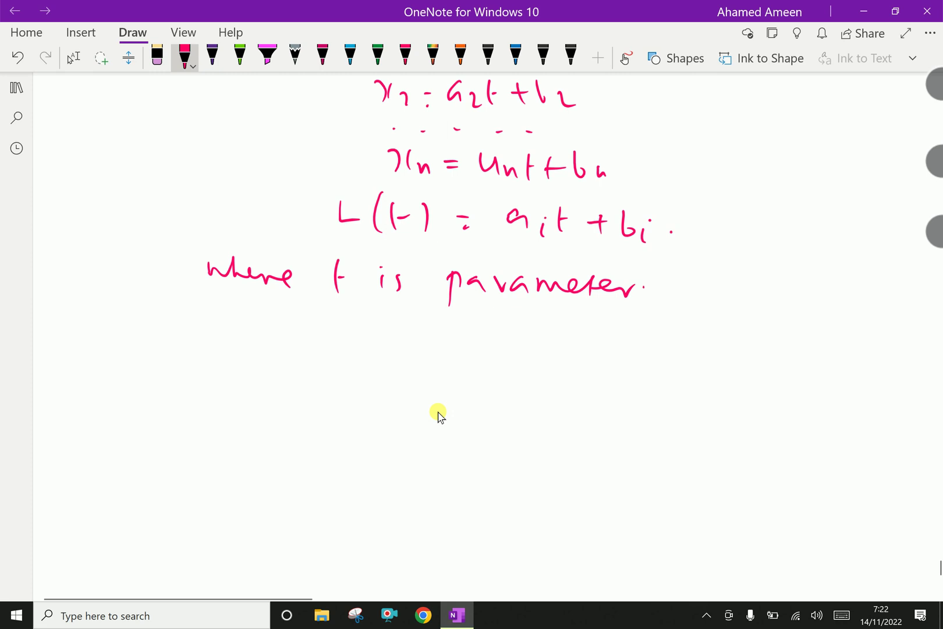
scroll(414, 465, up, 9)
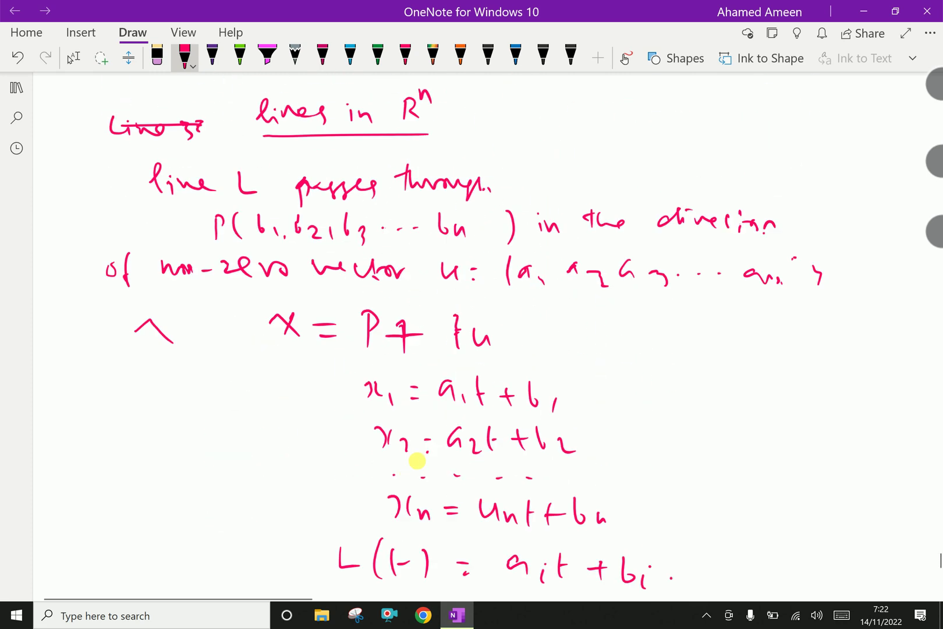
Step: Scroll back up past the hyperplane notes and graphs to the Linear Algebra title
scroll(420, 464, up, 10)
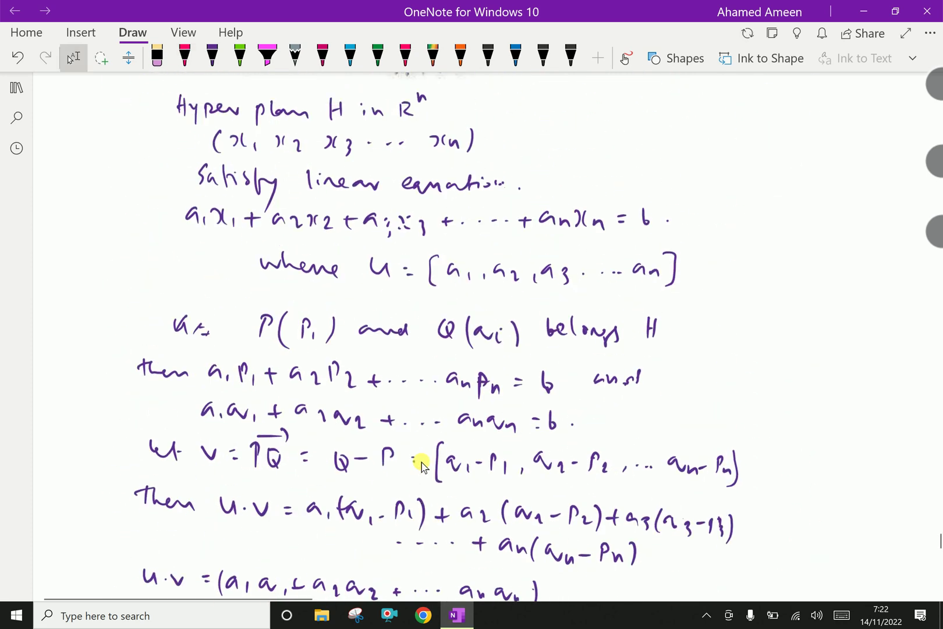
scroll(422, 466, up, 5)
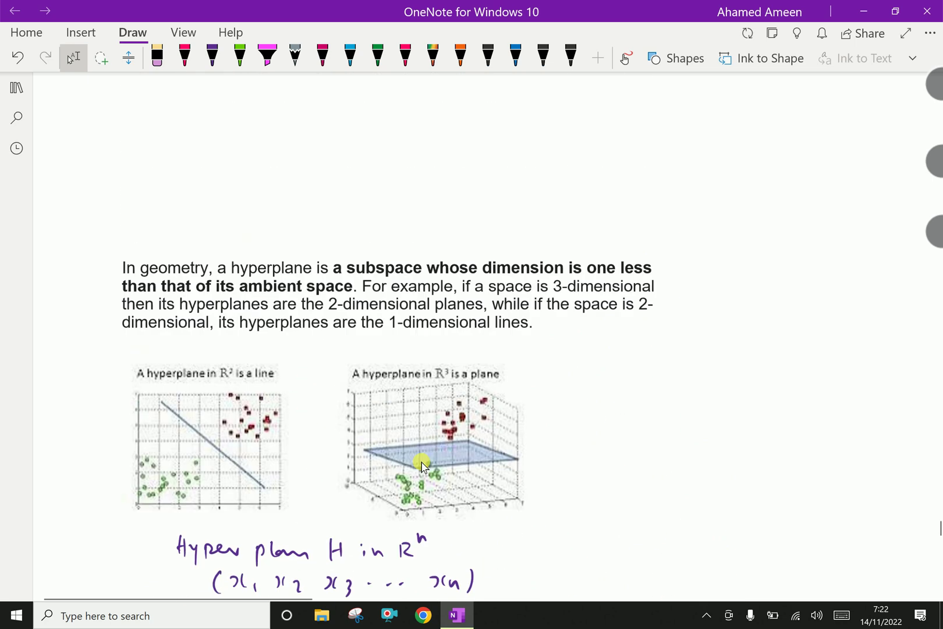
scroll(423, 466, up, 5)
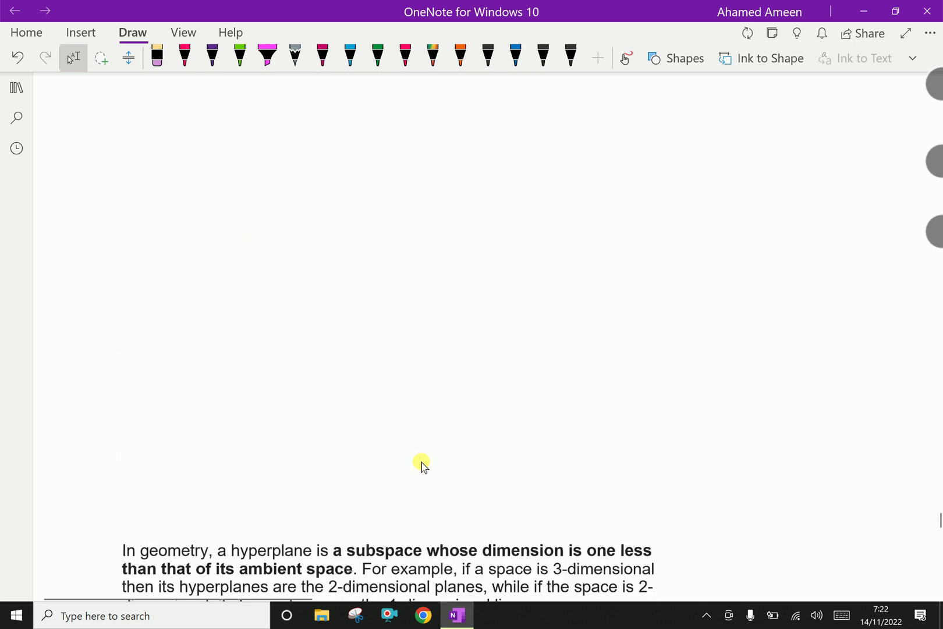
scroll(423, 466, down, 2)
scroll(422, 465, down, 5)
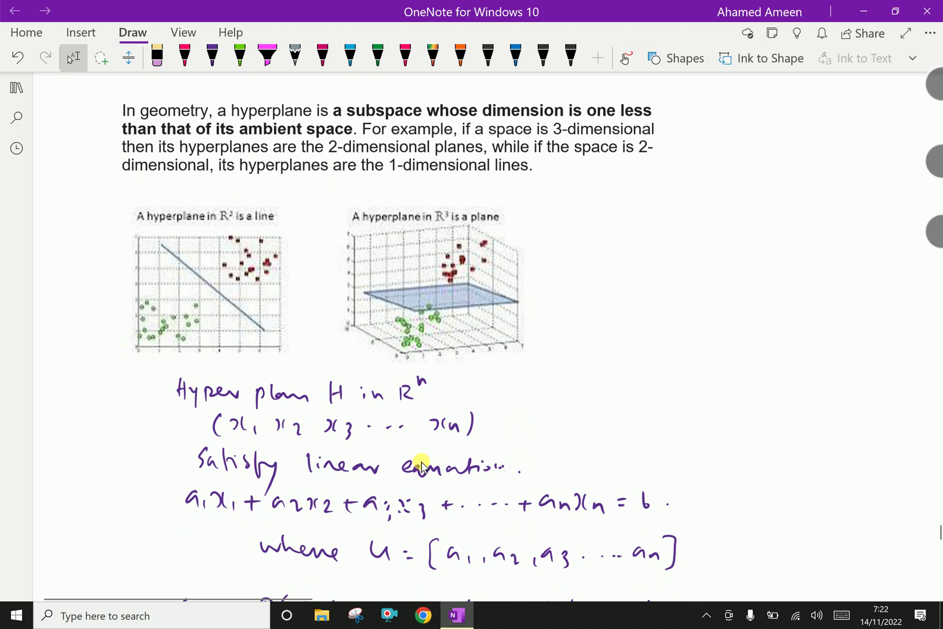
scroll(432, 425, up, 6)
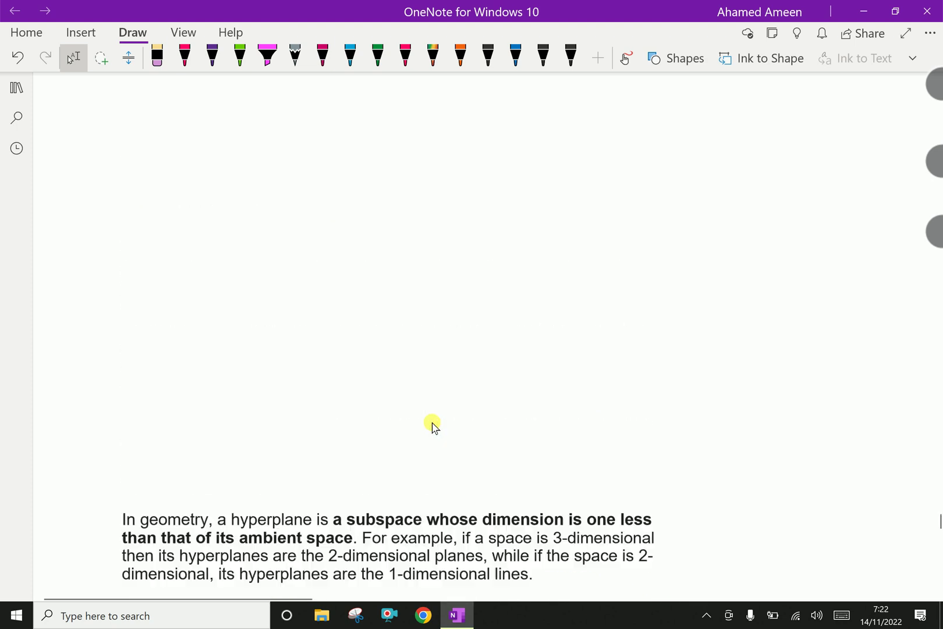
scroll(432, 425, up, 15)
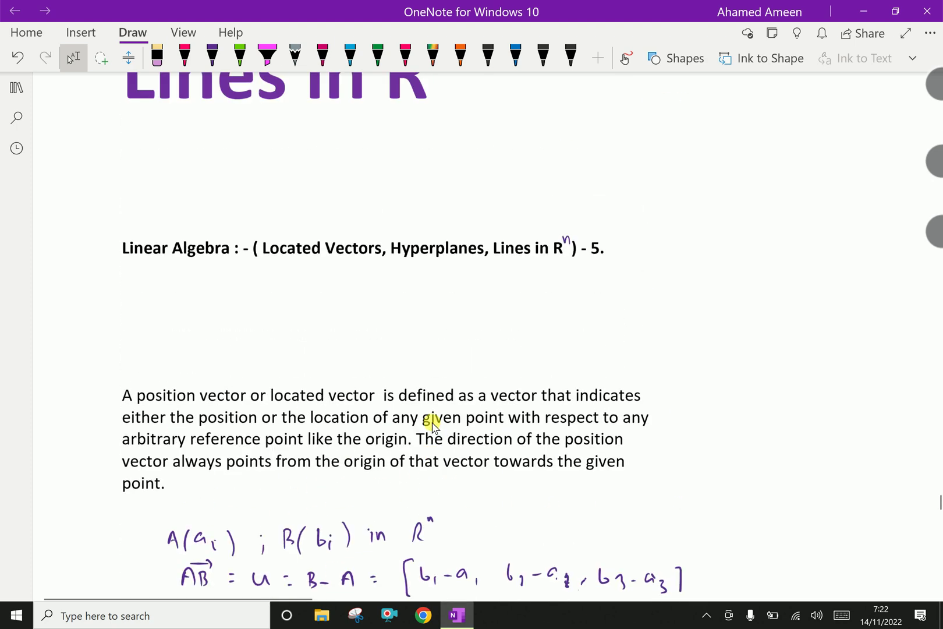